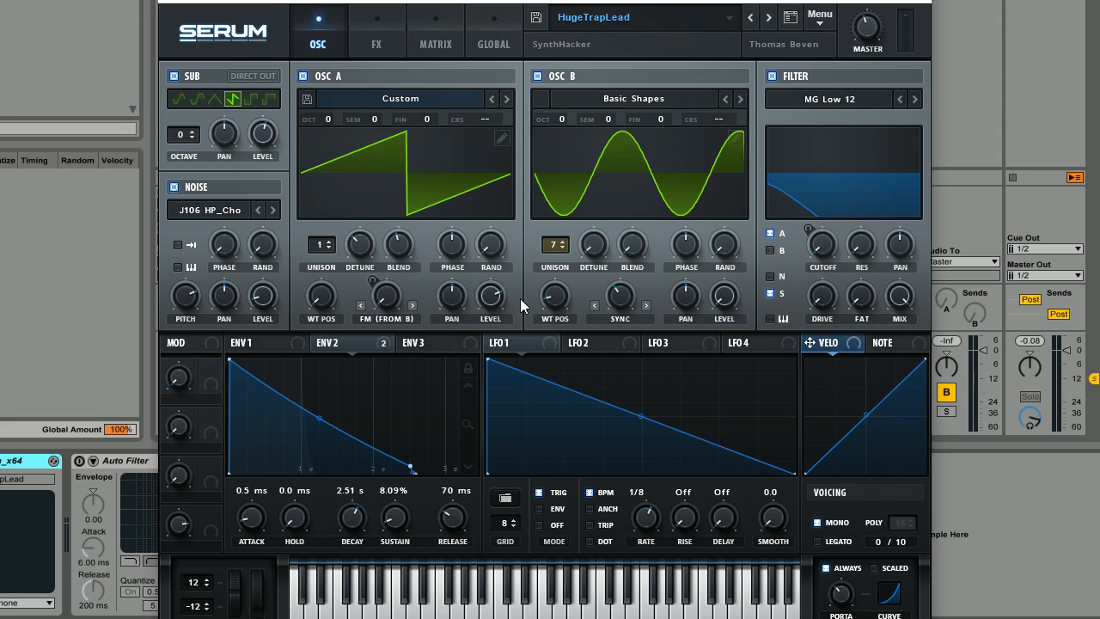
Reset the synth to the Init preset and switch the voicing to mono
{"action": "left_click", "coordinate": [819, 18]}
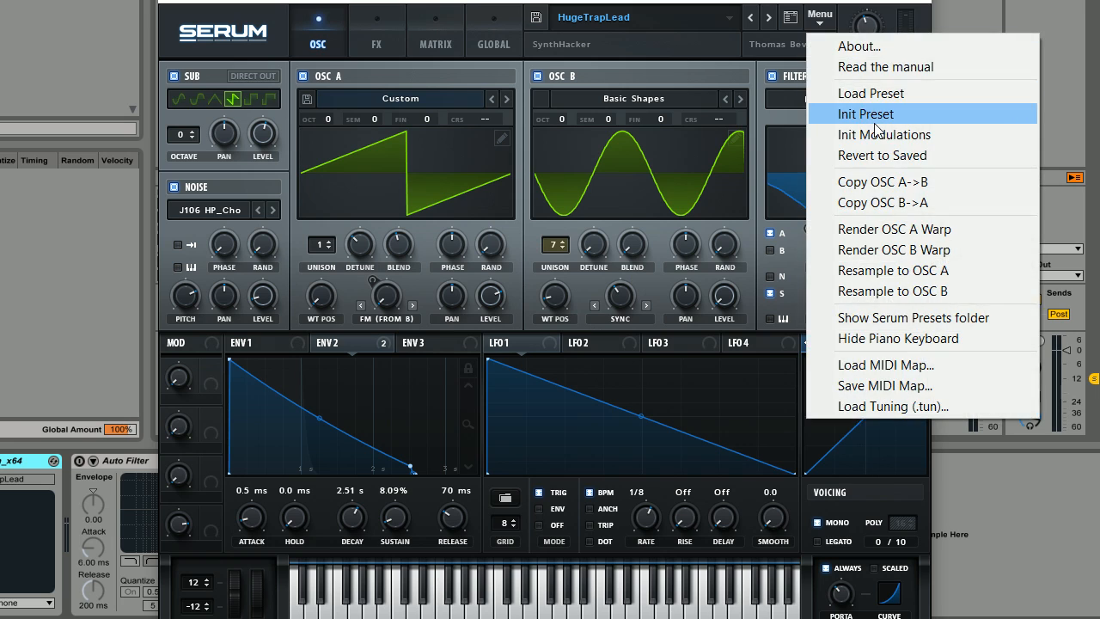
{"action": "left_click", "coordinate": [666, 10]}
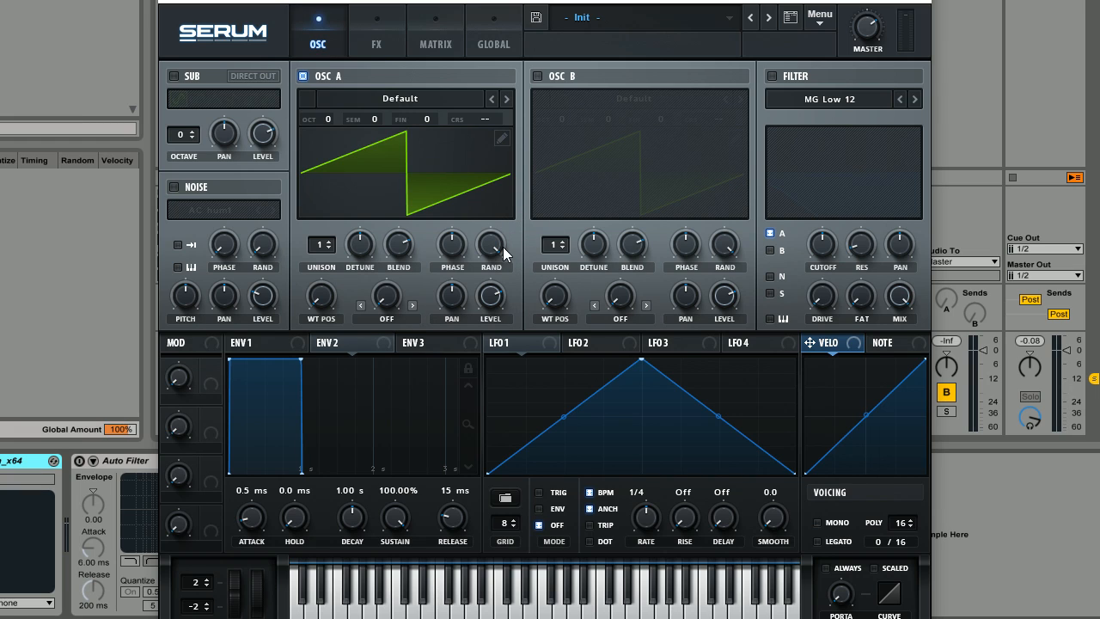
{"action": "mouse_move", "coordinate": [503, 247]}
{"action": "left_click", "coordinate": [819, 521]}
Turn on always-on portamento and set the portamento time to about 48 ms
{"action": "mouse_move", "coordinate": [845, 600]}
{"action": "left_click_drag", "start_coordinate": [844, 595], "coordinate": [856, 539]}
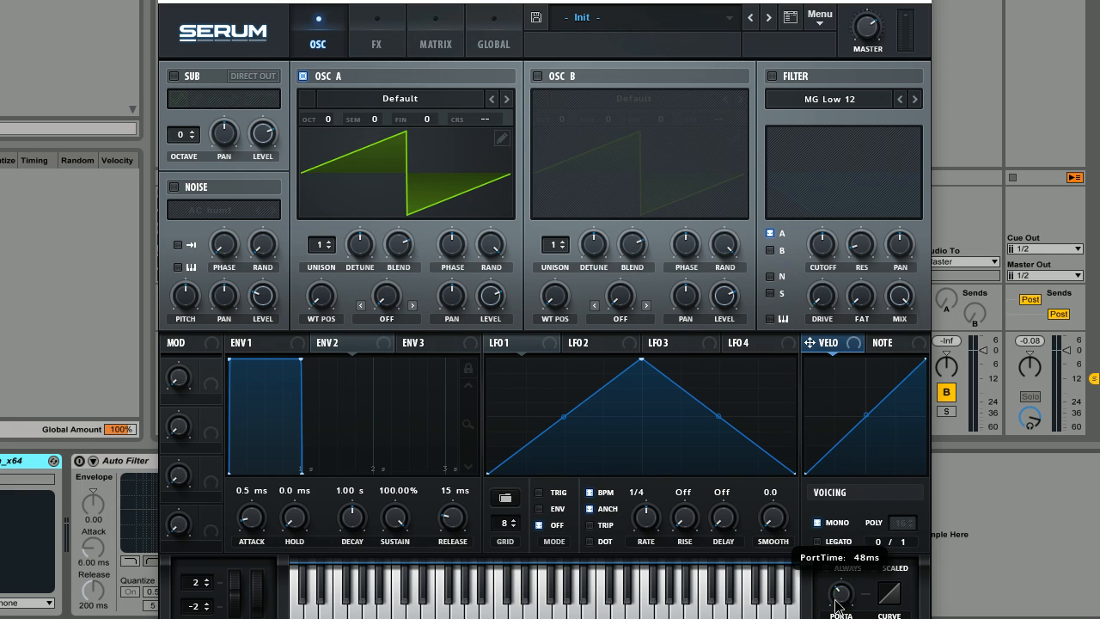
{"action": "left_click", "coordinate": [827, 569]}
{"action": "left_click_drag", "start_coordinate": [840, 587], "coordinate": [837, 593]}
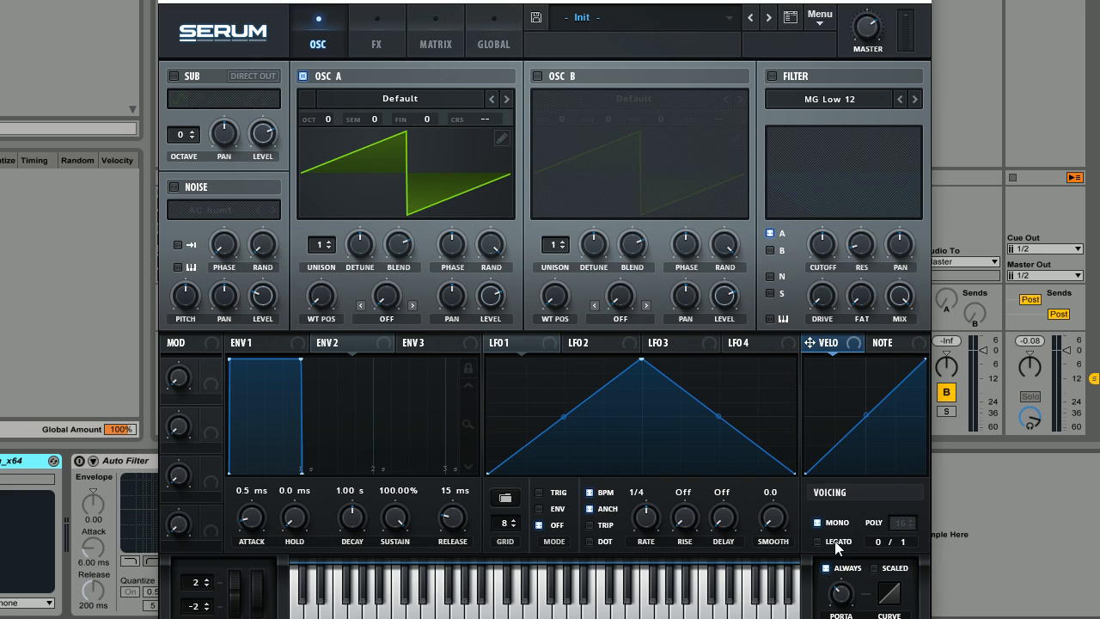
Enable the sub, noise and B oscillators, and give the sub oscillator a saw waveform
{"action": "left_click", "coordinate": [174, 75]}
{"action": "left_click", "coordinate": [175, 188]}
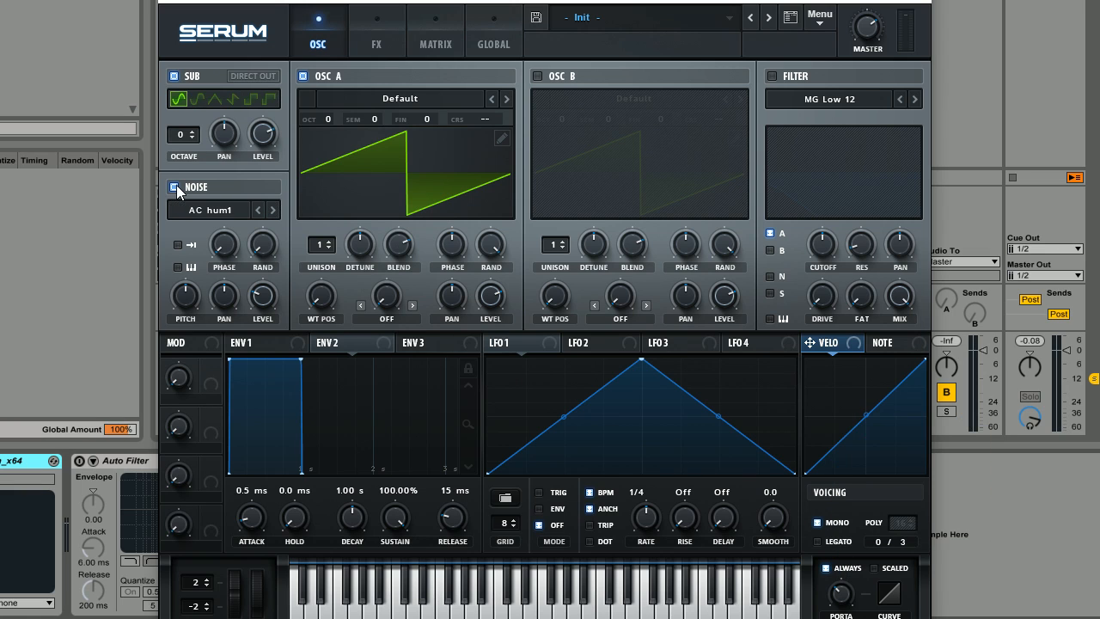
{"action": "left_click", "coordinate": [537, 77]}
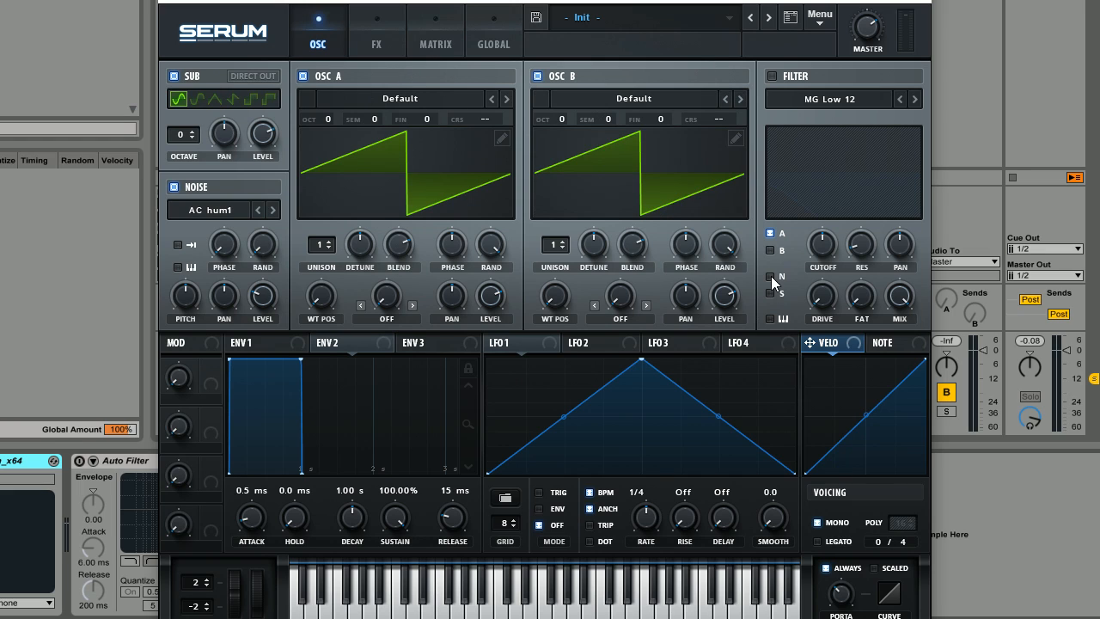
{"action": "left_click", "coordinate": [232, 99]}
{"action": "left_click_drag", "start_coordinate": [262, 147], "coordinate": [261, 131]}
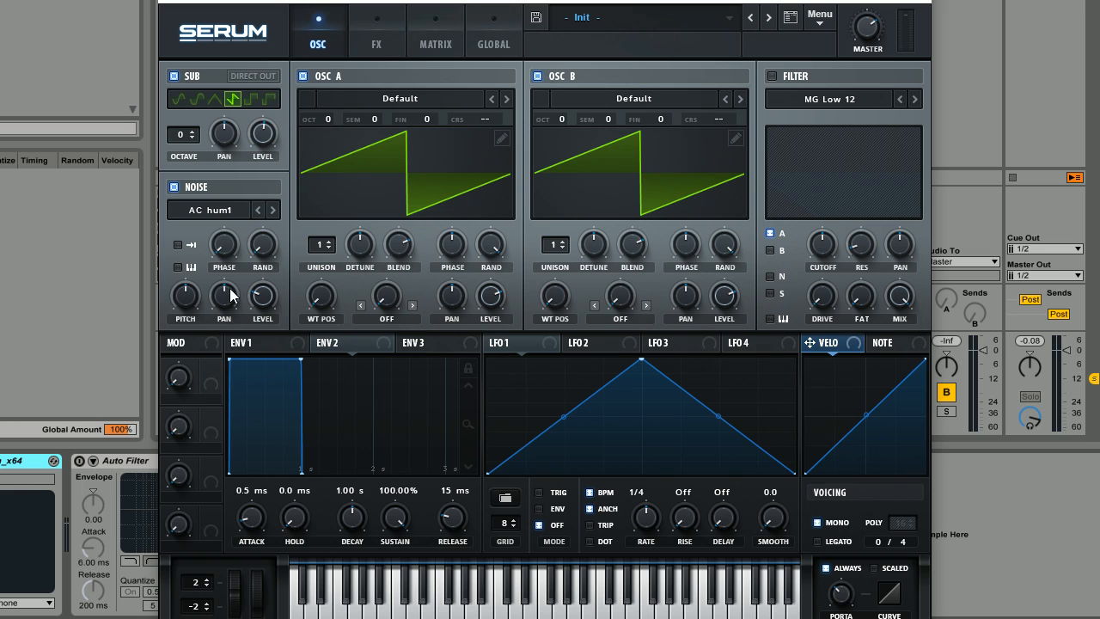
Adjust the noise oscillator's level, raise its pitch, and load the J106 HP_Cho analog noise
{"action": "left_click_drag", "start_coordinate": [262, 295], "coordinate": [262, 297]}
{"action": "left_click_drag", "start_coordinate": [194, 295], "coordinate": [204, 248]}
{"action": "left_click", "coordinate": [210, 210]}
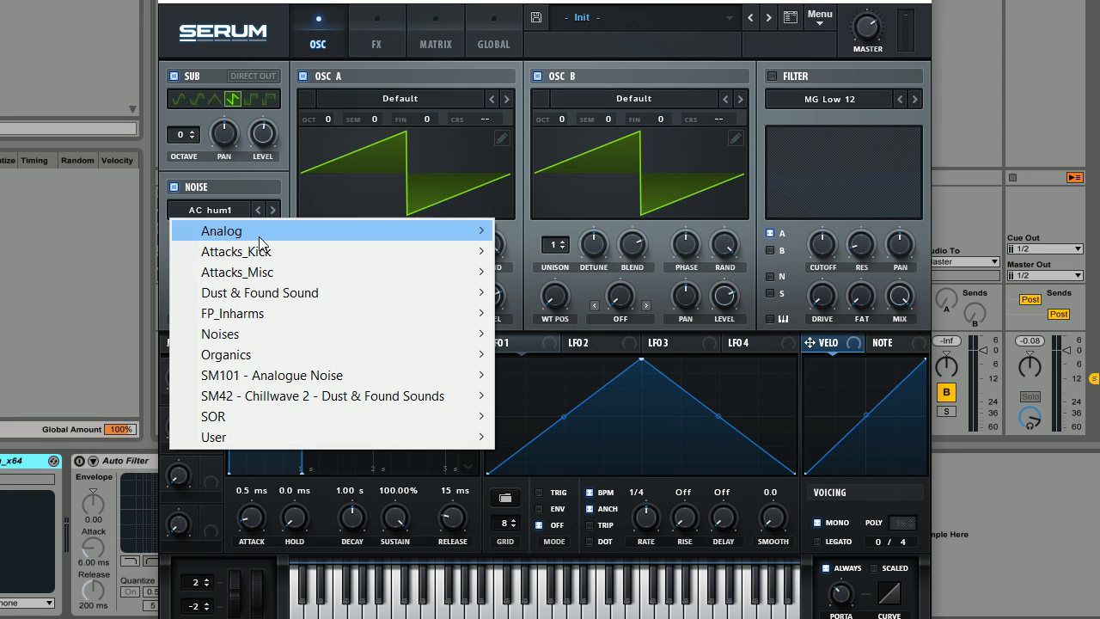
{"action": "mouse_move", "coordinate": [387, 230]}
{"action": "left_click", "coordinate": [567, 395]}
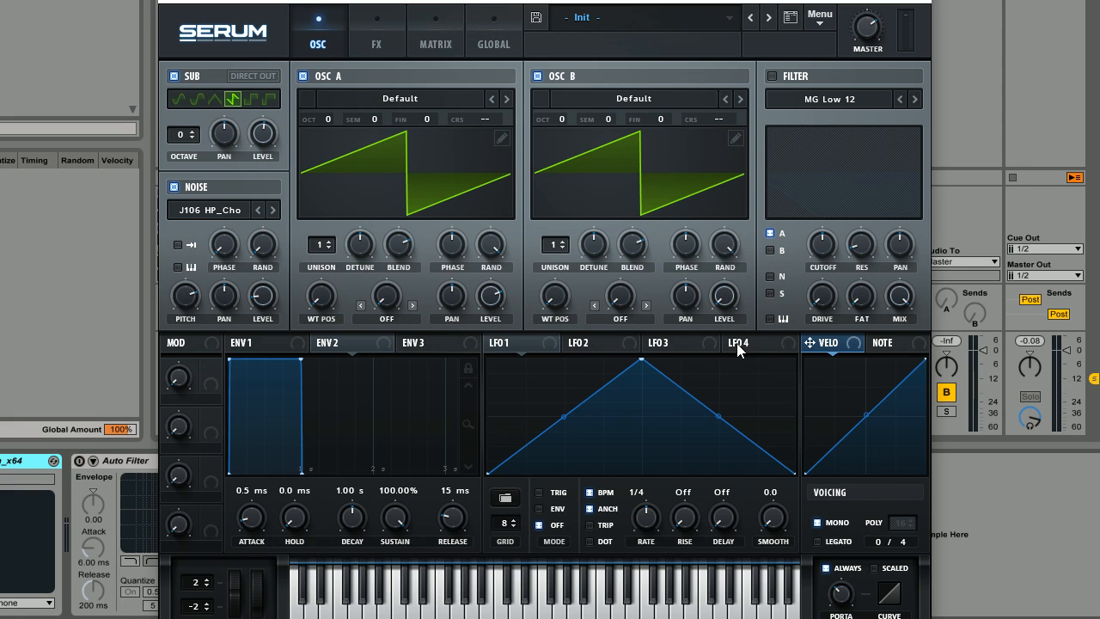
Set oscillator A's warp mode to FM (from B)
{"action": "left_click", "coordinate": [389, 318]}
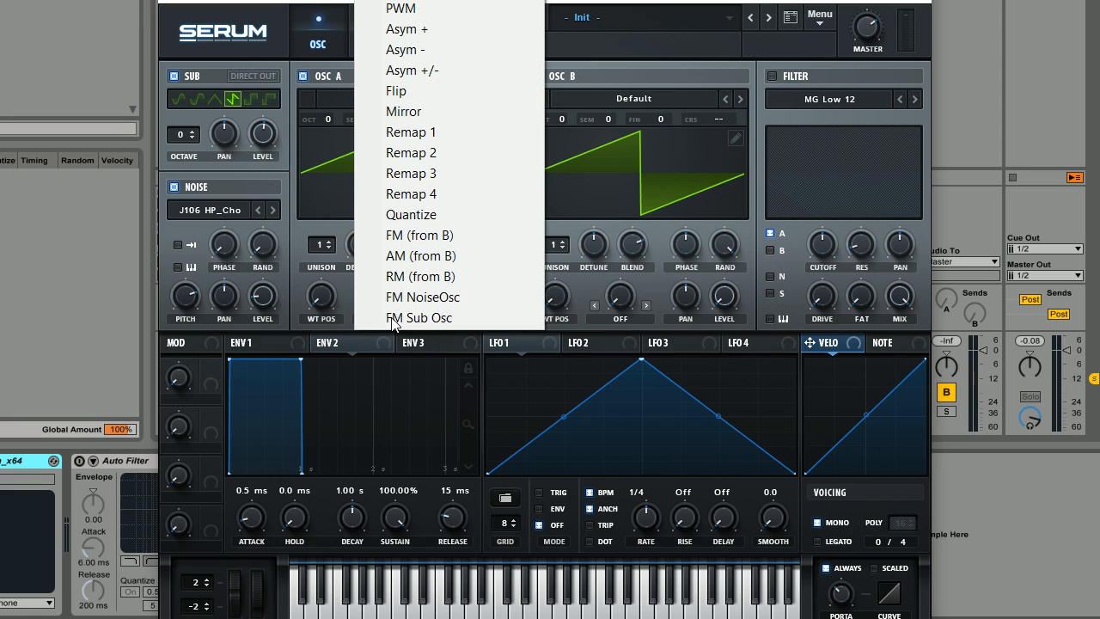
{"action": "left_click", "coordinate": [433, 238]}
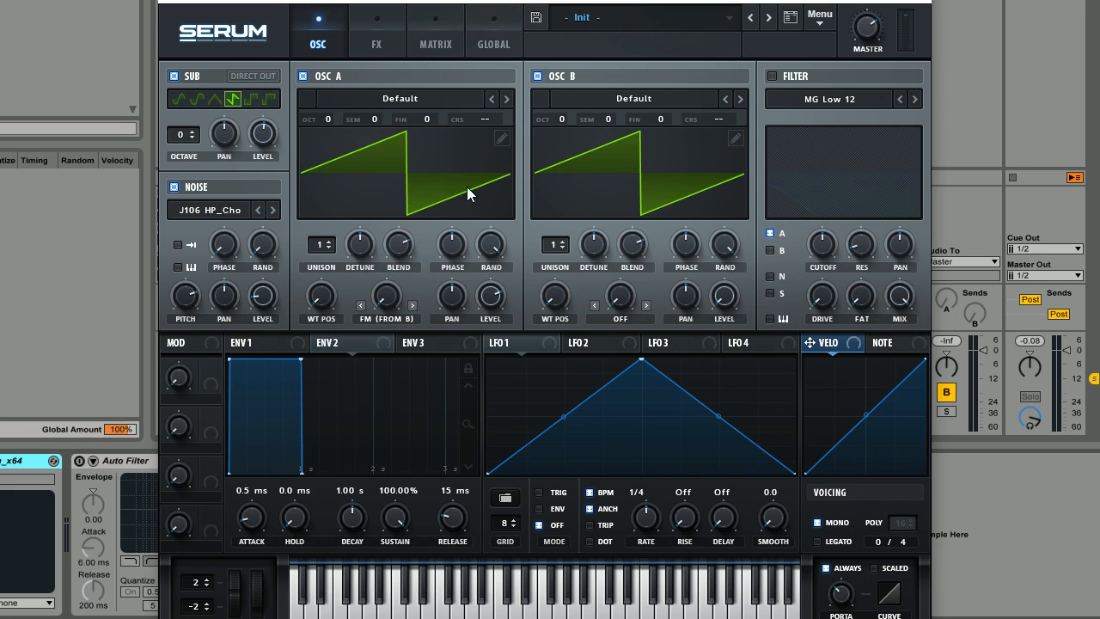
Try the analog Basic Mini wavetable in oscillator B and raise its wavetable position
{"action": "left_click", "coordinate": [633, 97]}
{"action": "mouse_move", "coordinate": [659, 141]}
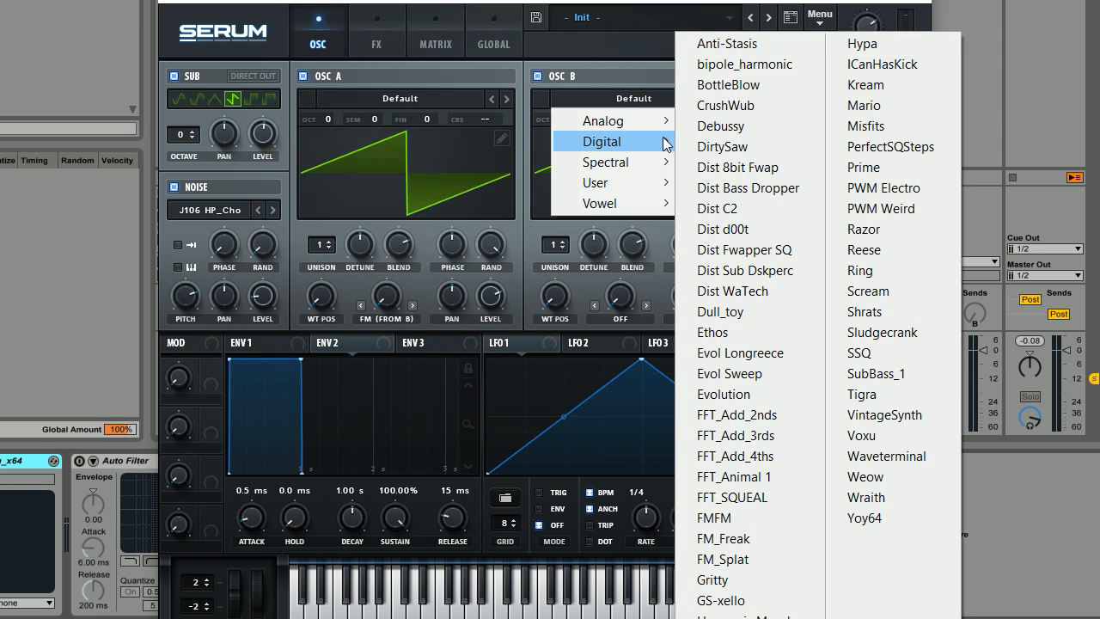
{"action": "mouse_move", "coordinate": [633, 123]}
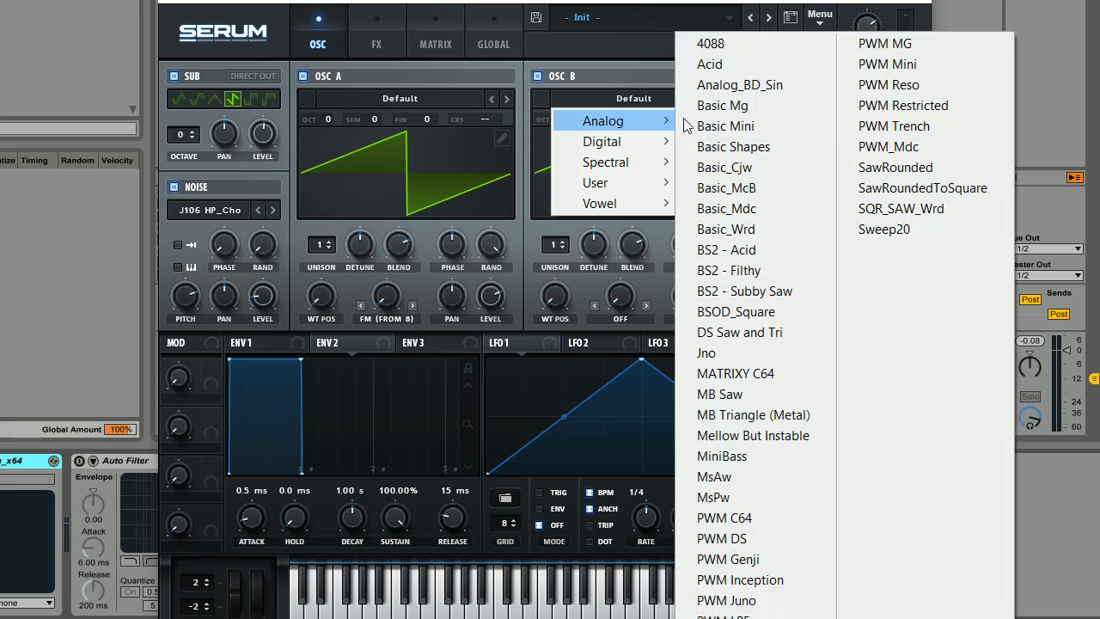
{"action": "left_click", "coordinate": [726, 126]}
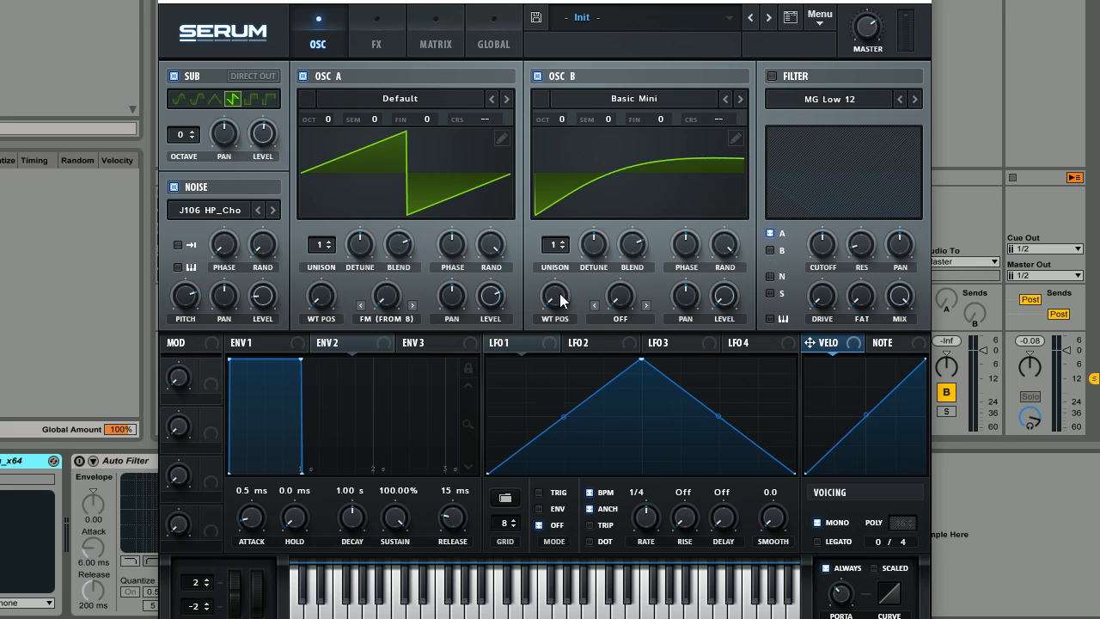
{"action": "left_click_drag", "start_coordinate": [560, 293], "coordinate": [691, 135]}
Load the analog Basic Shapes wavetable into oscillator B and set its wavetable position to 1
{"action": "left_click", "coordinate": [654, 100]}
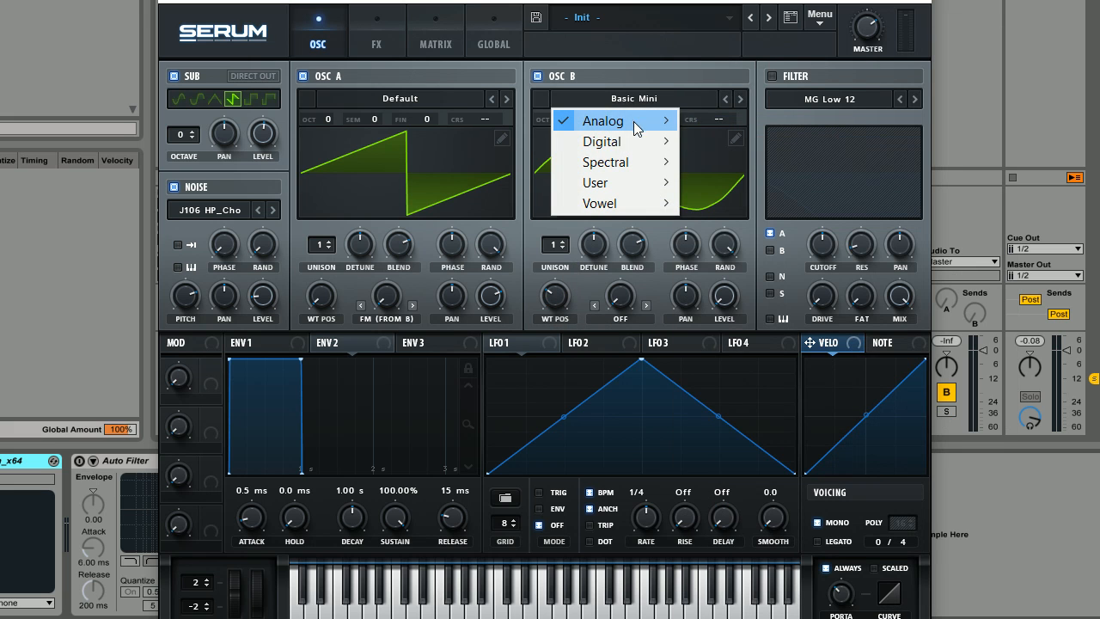
{"action": "mouse_move", "coordinate": [634, 121]}
{"action": "left_click", "coordinate": [744, 142]}
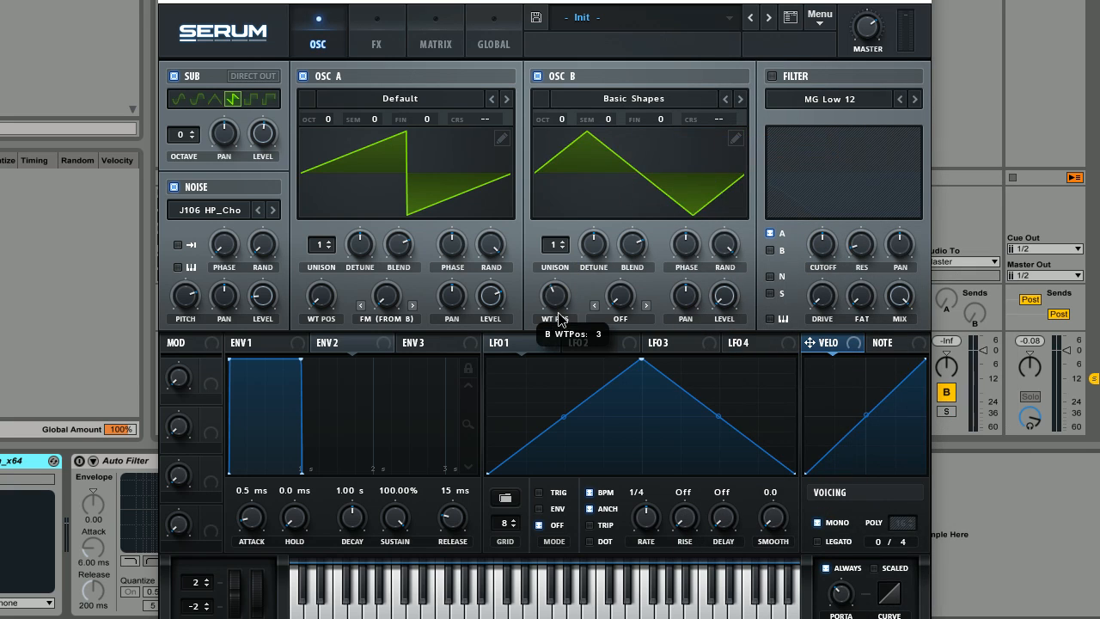
{"action": "left_click_drag", "start_coordinate": [559, 318], "coordinate": [564, 341]}
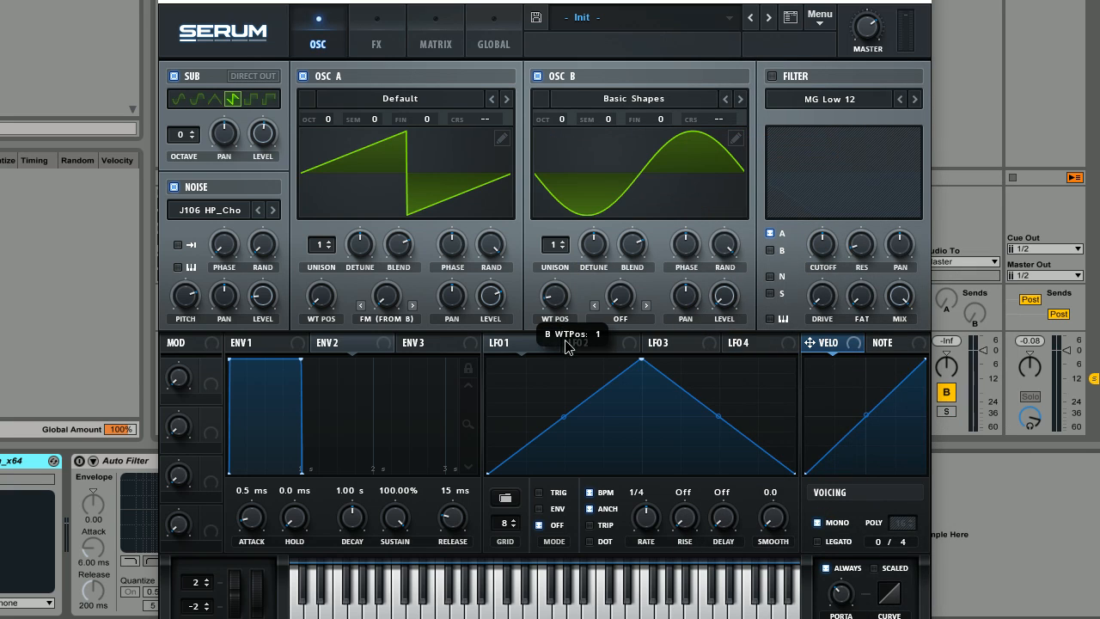
Set oscillator B's warp mode to Sync and raise the sync amount until the sine shows nearly two cycles
{"action": "left_click", "coordinate": [622, 319]}
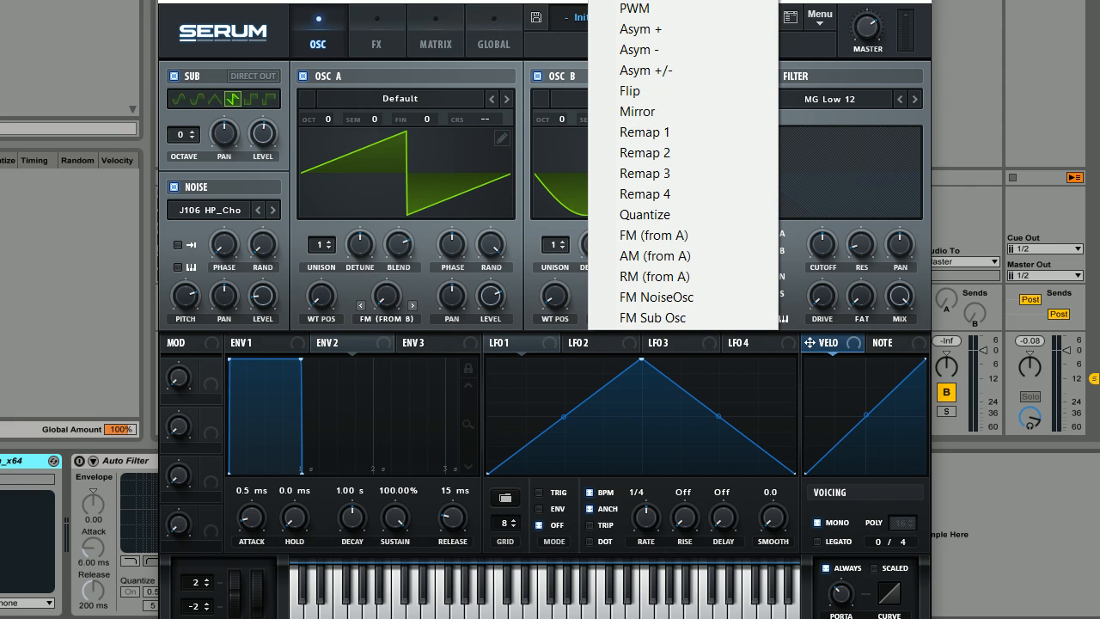
{"action": "left_click", "coordinate": [641, 2]}
{"action": "left_click_drag", "start_coordinate": [626, 300], "coordinate": [636, 238]}
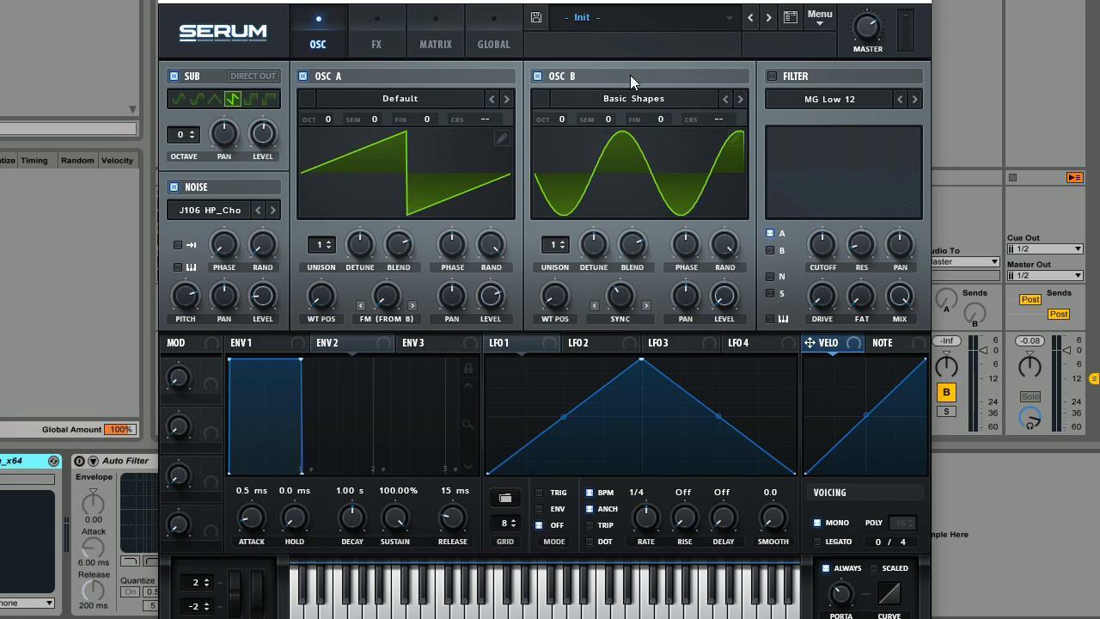
Set oscillator B's unison to 7 voices
{"action": "left_click", "coordinate": [501, 36]}
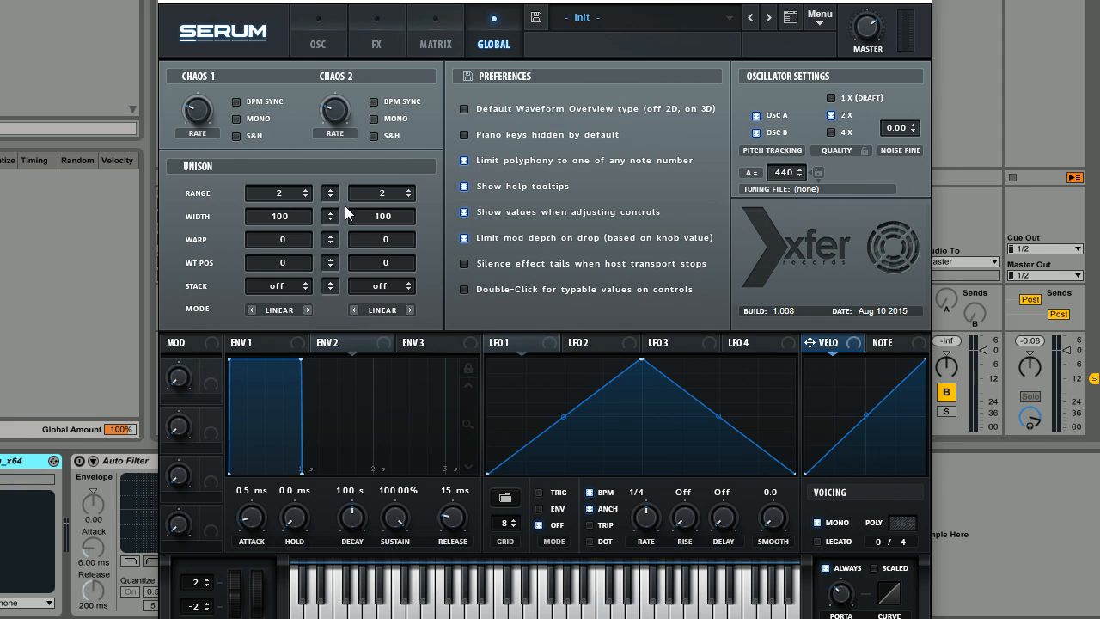
{"action": "left_click", "coordinate": [318, 39]}
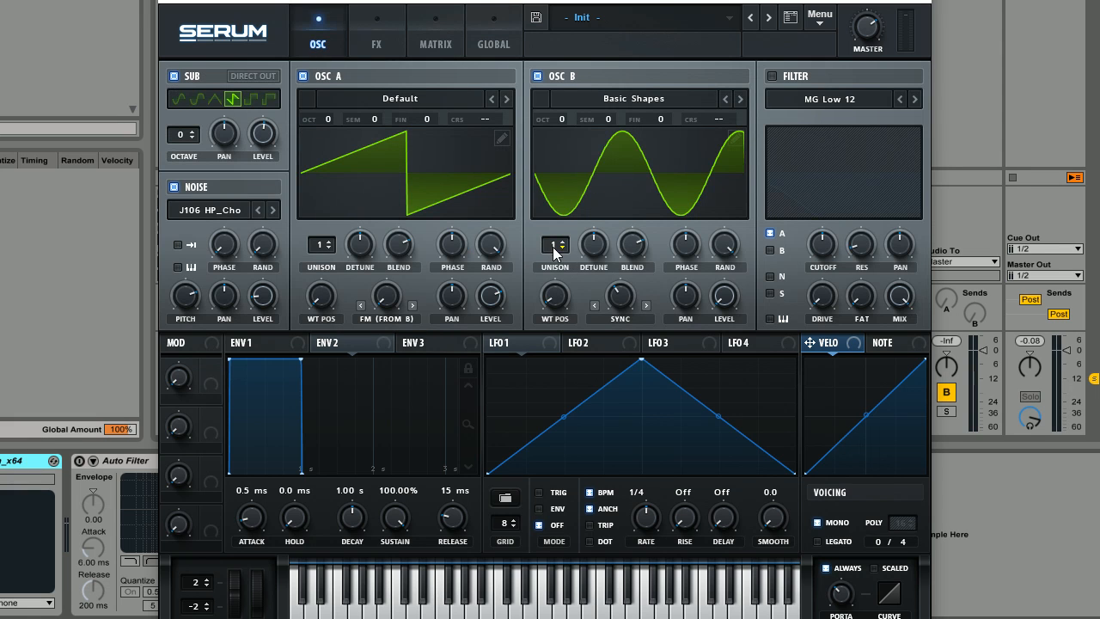
{"action": "left_click_drag", "start_coordinate": [555, 249], "coordinate": [564, 167]}
Set the global unison stack of both oscillator A and oscillator B to 12 (3x)
{"action": "left_click", "coordinate": [494, 34]}
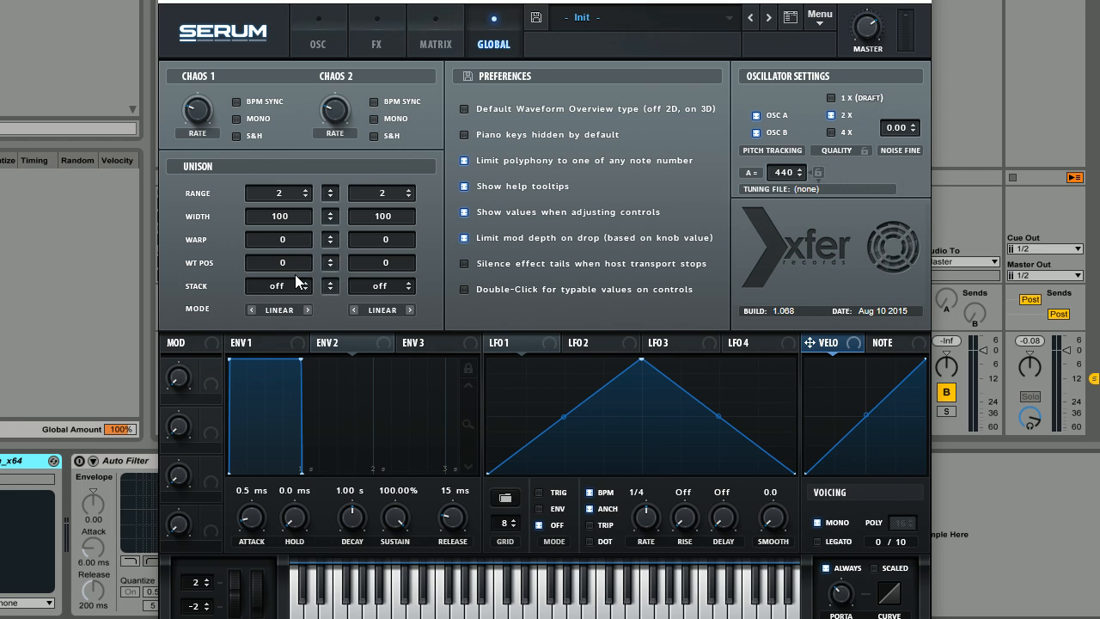
{"action": "left_click", "coordinate": [325, 50]}
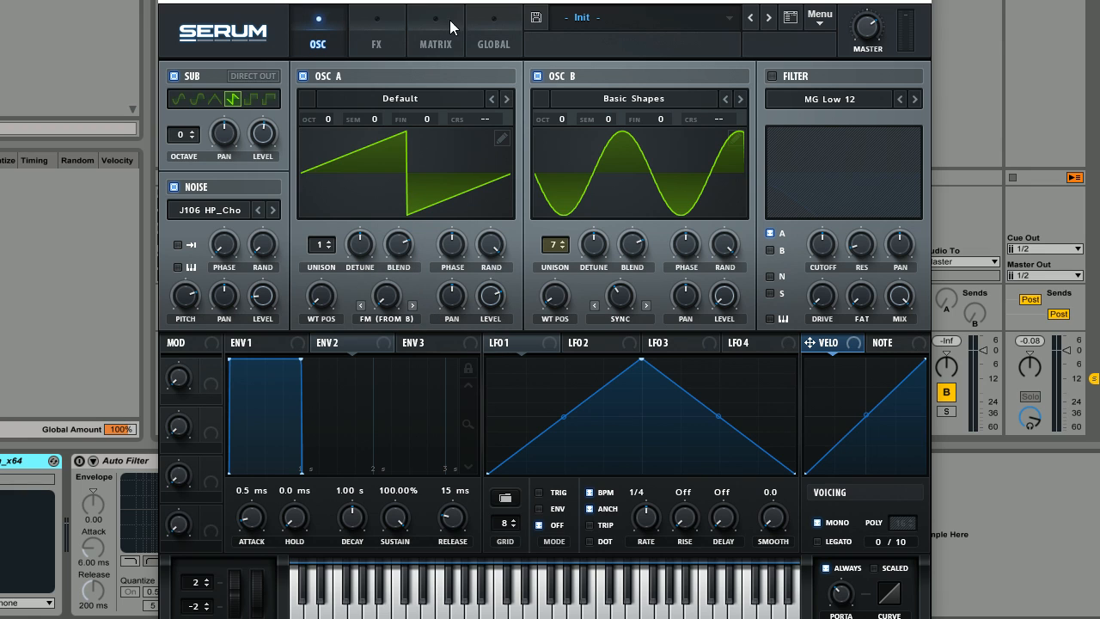
{"action": "left_click", "coordinate": [490, 44]}
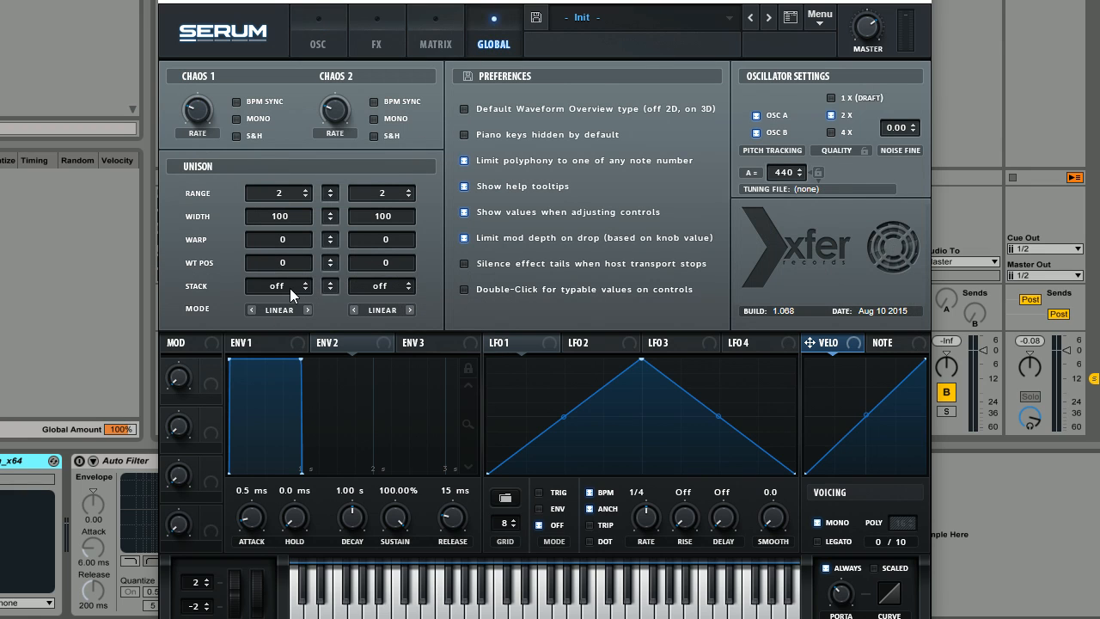
{"action": "left_click_drag", "start_coordinate": [289, 288], "coordinate": [300, 215]}
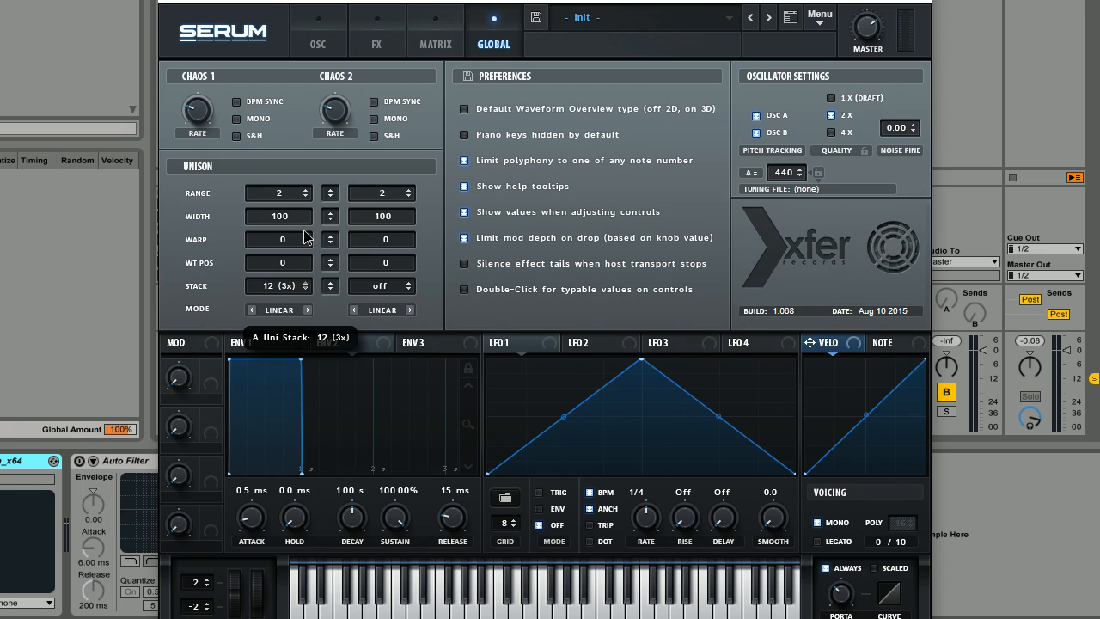
{"action": "left_click_drag", "start_coordinate": [368, 281], "coordinate": [397, 222]}
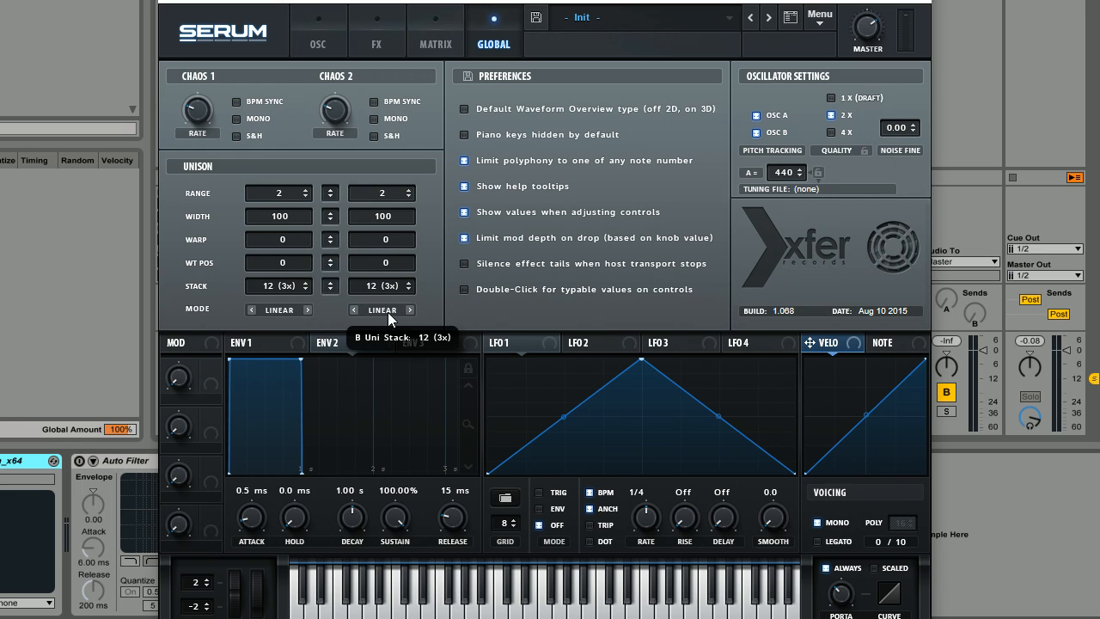
Turn down oscillator B's unison detune and blend, and lower the random phase of both main oscillators
{"action": "left_click", "coordinate": [339, 39]}
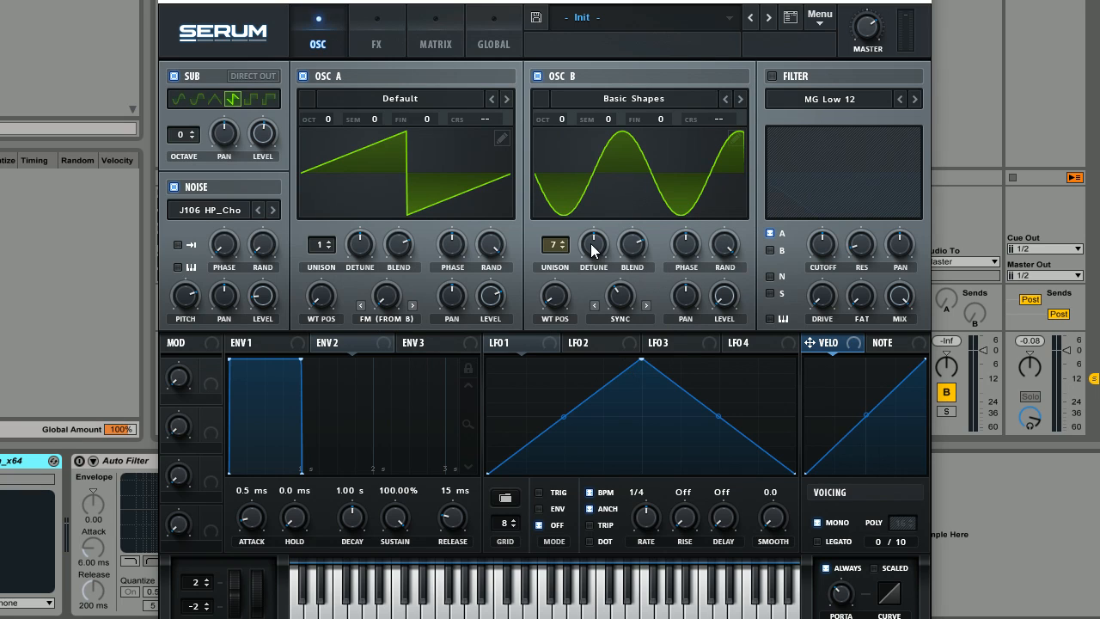
{"action": "left_click_drag", "start_coordinate": [592, 244], "coordinate": [591, 412]}
{"action": "left_click_drag", "start_coordinate": [636, 245], "coordinate": [640, 463]}
{"action": "left_click_drag", "start_coordinate": [725, 245], "coordinate": [732, 434]}
{"action": "left_click", "coordinate": [480, 242]}
{"action": "left_click_drag", "start_coordinate": [721, 260], "coordinate": [680, 310]}
Set envelope 1's release to 205 ms
{"action": "left_click", "coordinate": [280, 348]}
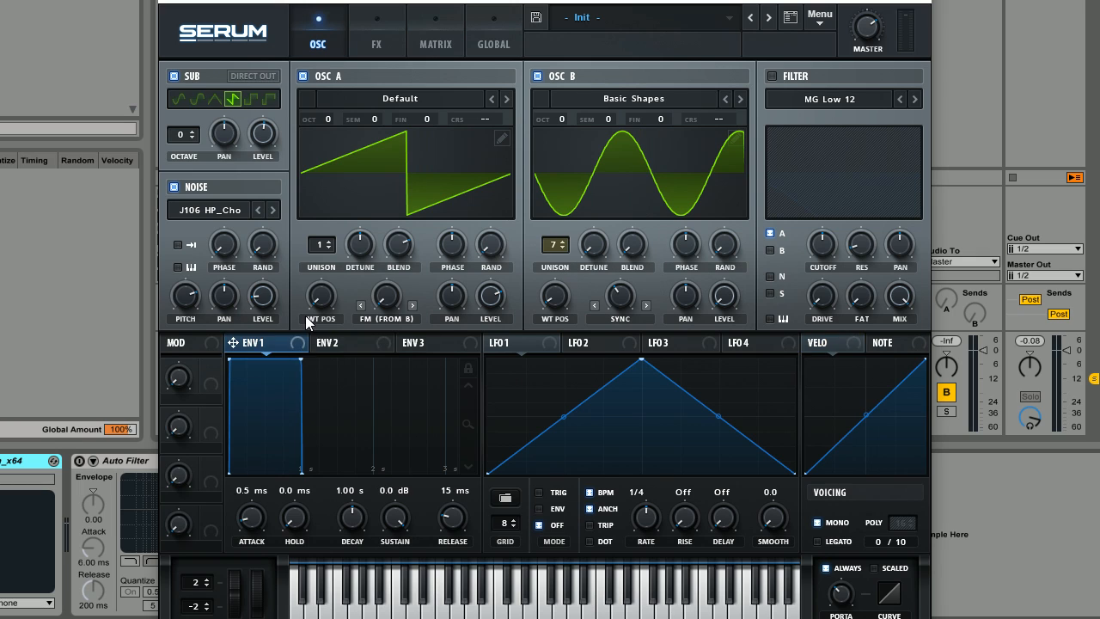
{"action": "left_click_drag", "start_coordinate": [447, 519], "coordinate": [452, 501]}
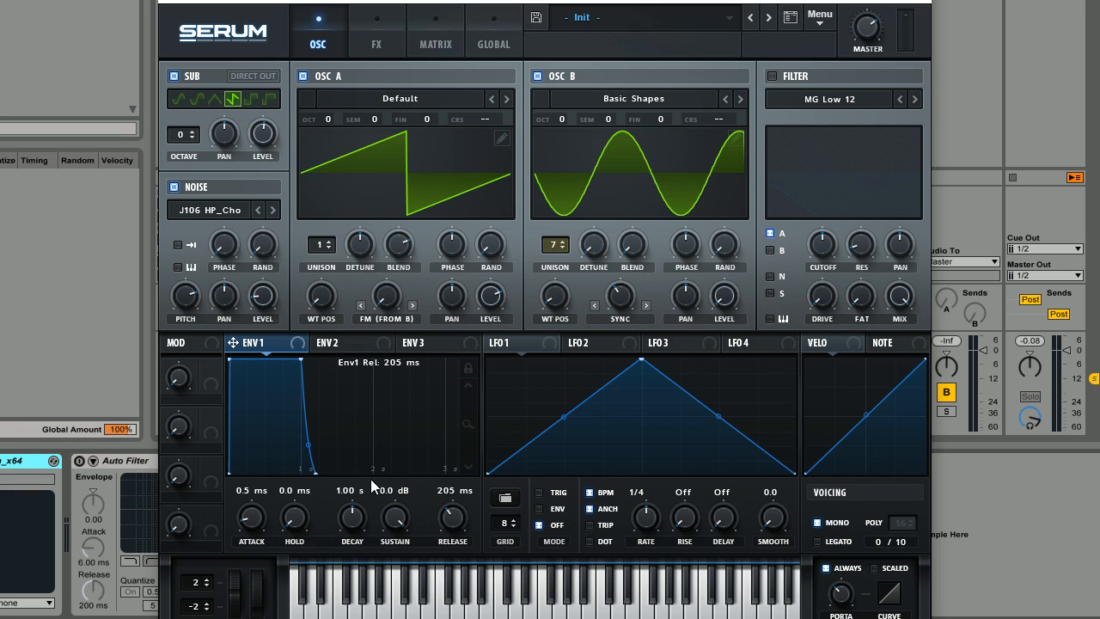
Shape envelope 2 with a 2.42 s decay, 3.51% sustain and 95 ms release
{"action": "left_click", "coordinate": [332, 348]}
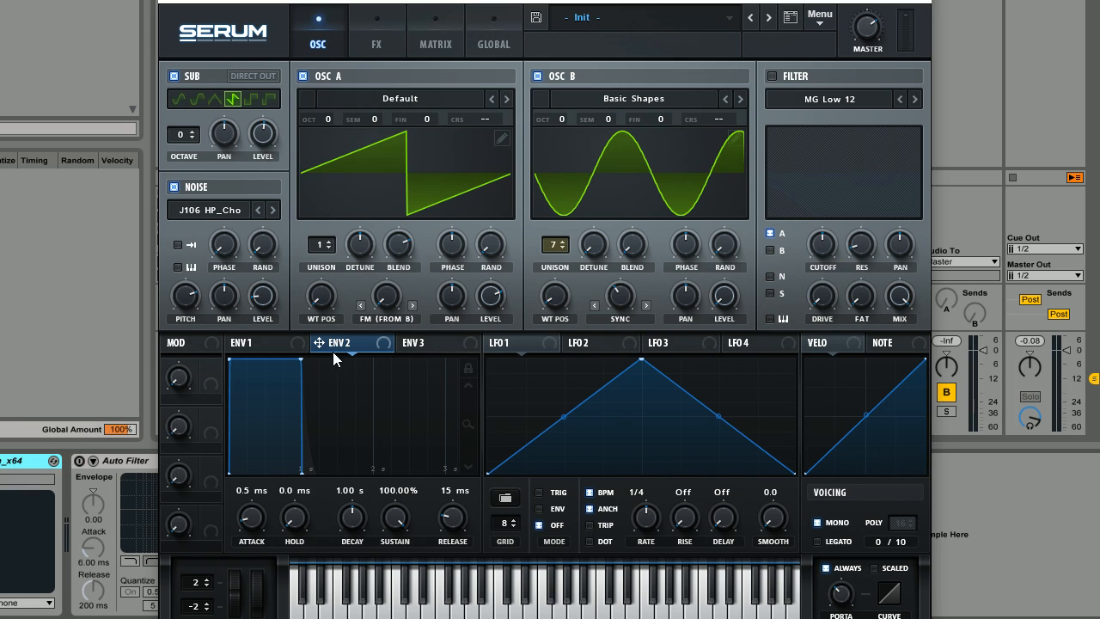
{"action": "left_click_drag", "start_coordinate": [394, 518], "coordinate": [395, 585]}
{"action": "mouse_move", "coordinate": [275, 434]}
{"action": "left_mouse_down"}
{"action": "mouse_move", "coordinate": [266, 447]}
{"action": "mouse_move", "coordinate": [238, 433]}
{"action": "mouse_move", "coordinate": [275, 435]}
{"action": "left_mouse_up"}
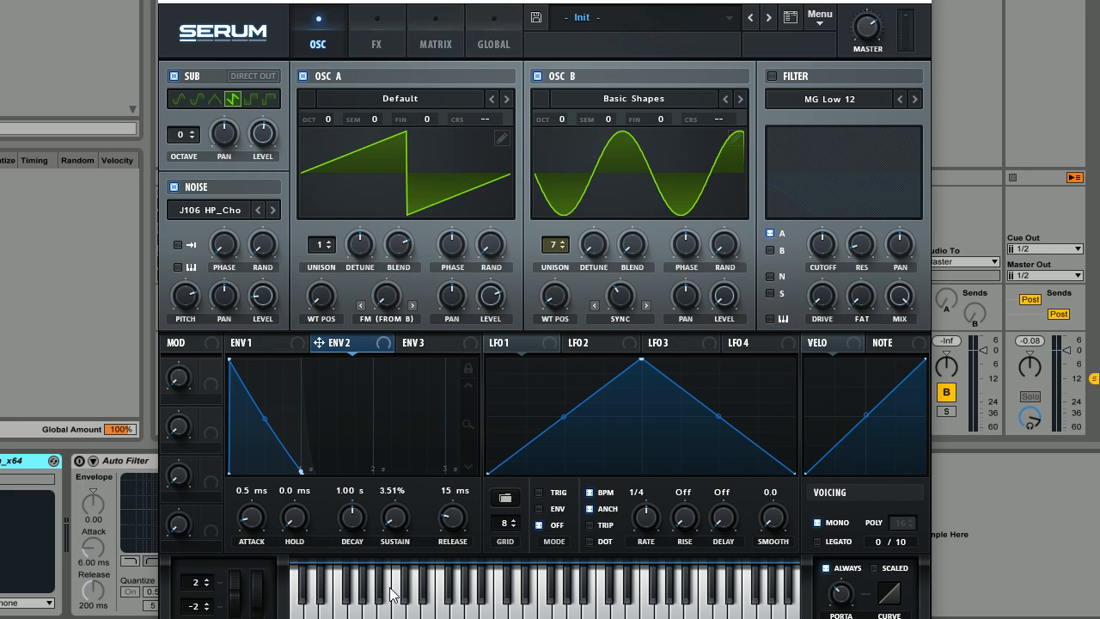
{"action": "mouse_move", "coordinate": [352, 518]}
{"action": "left_mouse_down"}
{"action": "mouse_move", "coordinate": [359, 501]}
{"action": "mouse_move", "coordinate": [355, 524]}
{"action": "left_mouse_up"}
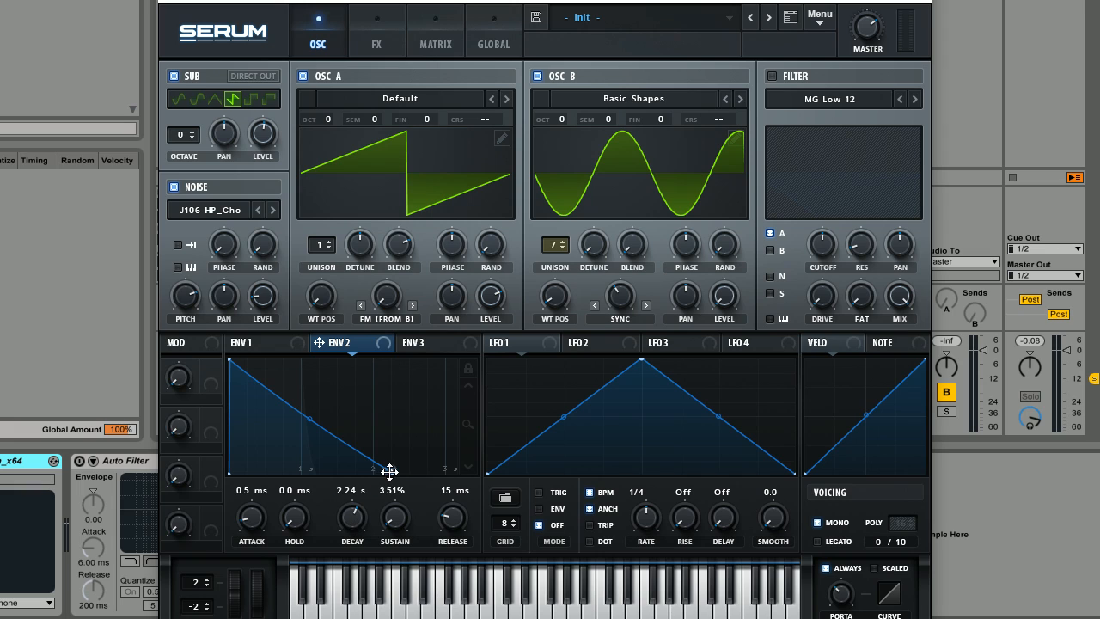
{"action": "left_click_drag", "start_coordinate": [389, 472], "coordinate": [413, 477]}
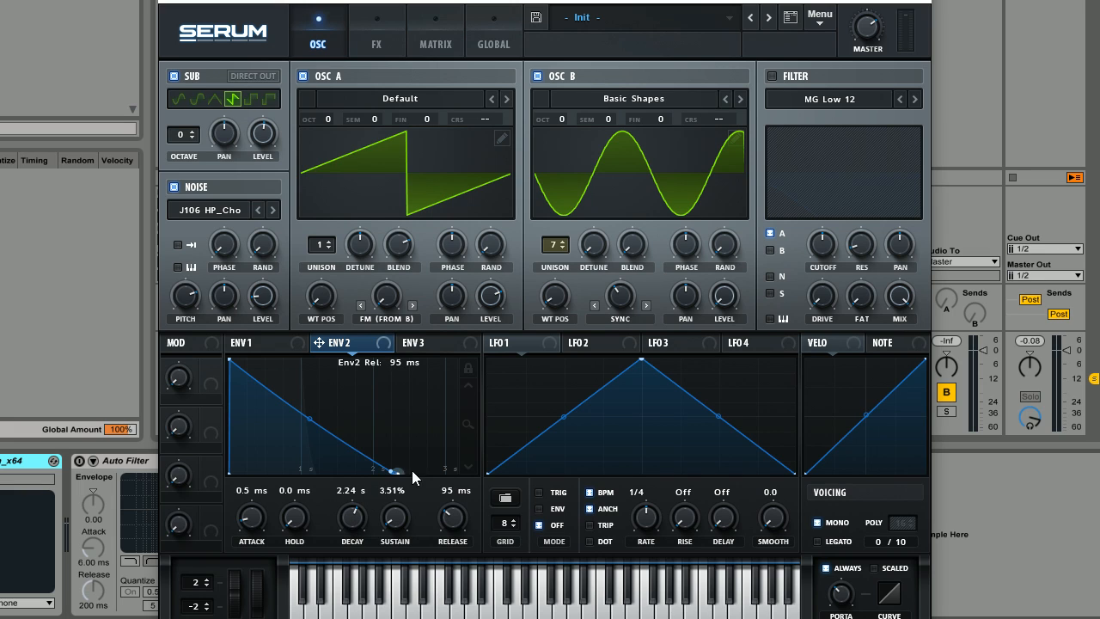
{"action": "left_click_drag", "start_coordinate": [362, 529], "coordinate": [361, 527]}
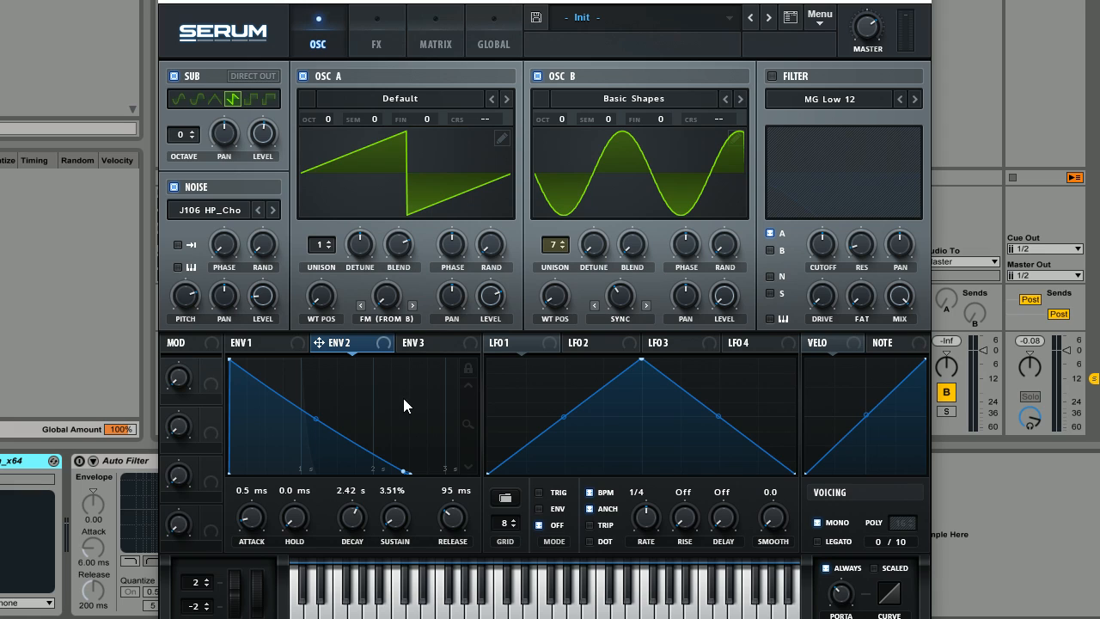
Assign envelope 2 to modulate oscillator A's FM (from B) amount, and turn on the filter
{"action": "left_click_drag", "start_coordinate": [319, 342], "coordinate": [361, 317]}
{"action": "left_click", "coordinate": [772, 75]}
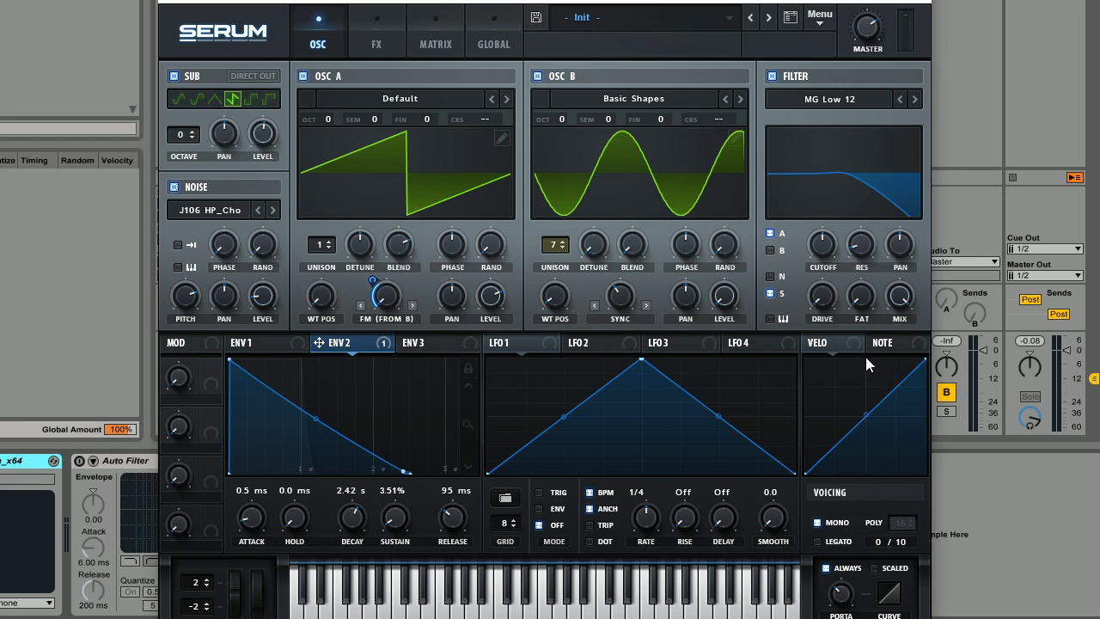
Lower the filter cutoff with envelope 2 modulating it, and trim the master volume to about 35%
{"action": "left_click_drag", "start_coordinate": [827, 248], "coordinate": [805, 467]}
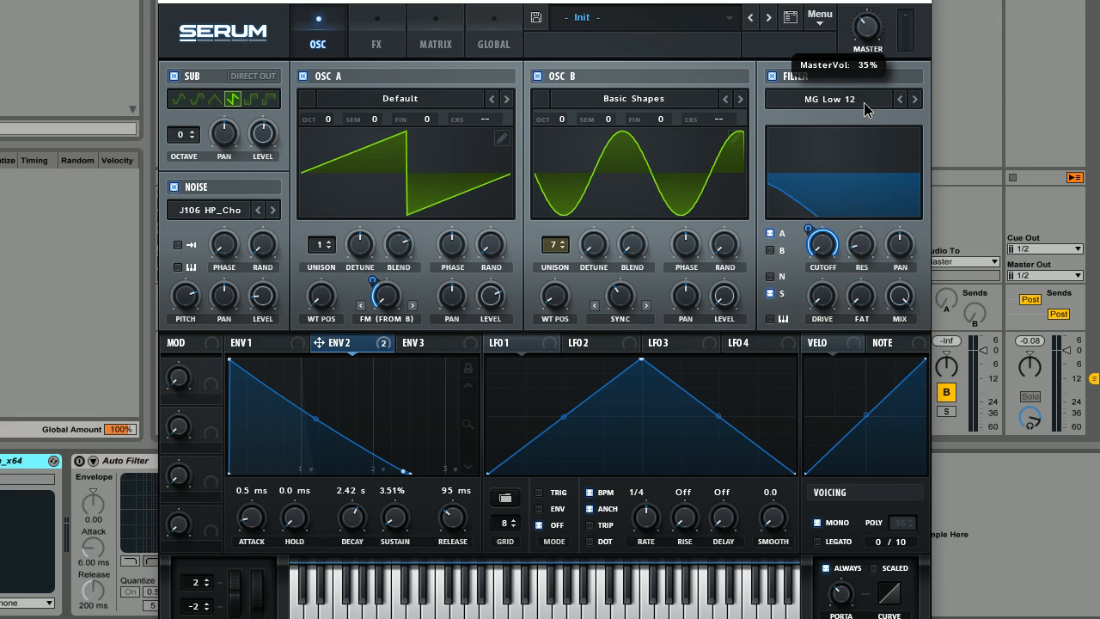
{"action": "left_click_drag", "start_coordinate": [860, 40], "coordinate": [857, 33]}
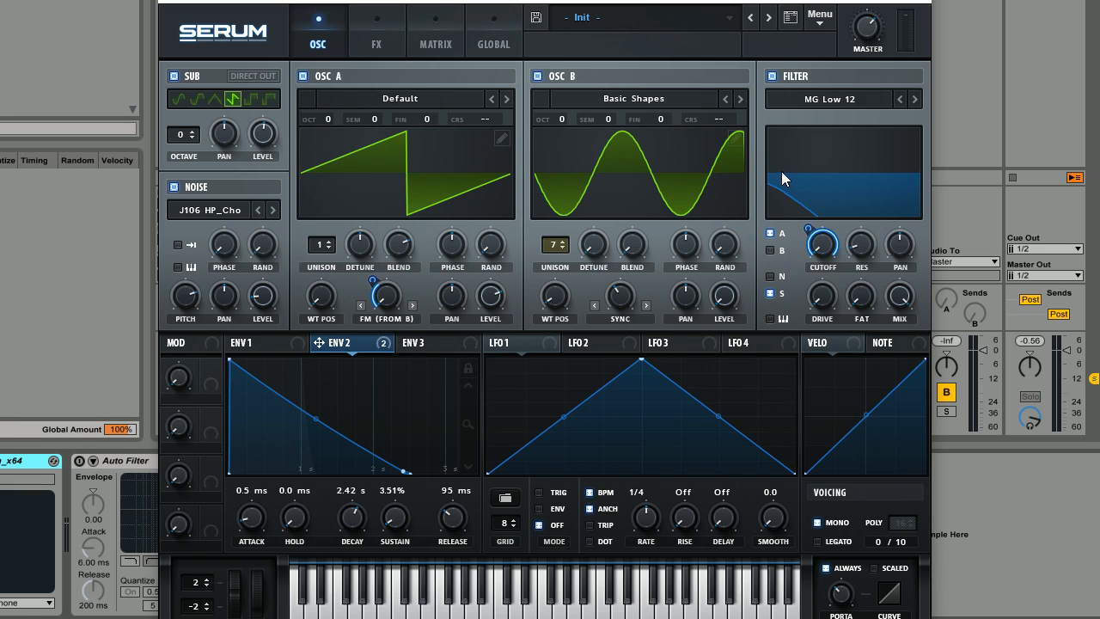
{"action": "left_click_drag", "start_coordinate": [858, 243], "coordinate": [865, 255]}
Enable the Distortion effect, move it to the front of the effects chain, and set its type to Asym
{"action": "left_click", "coordinate": [383, 43]}
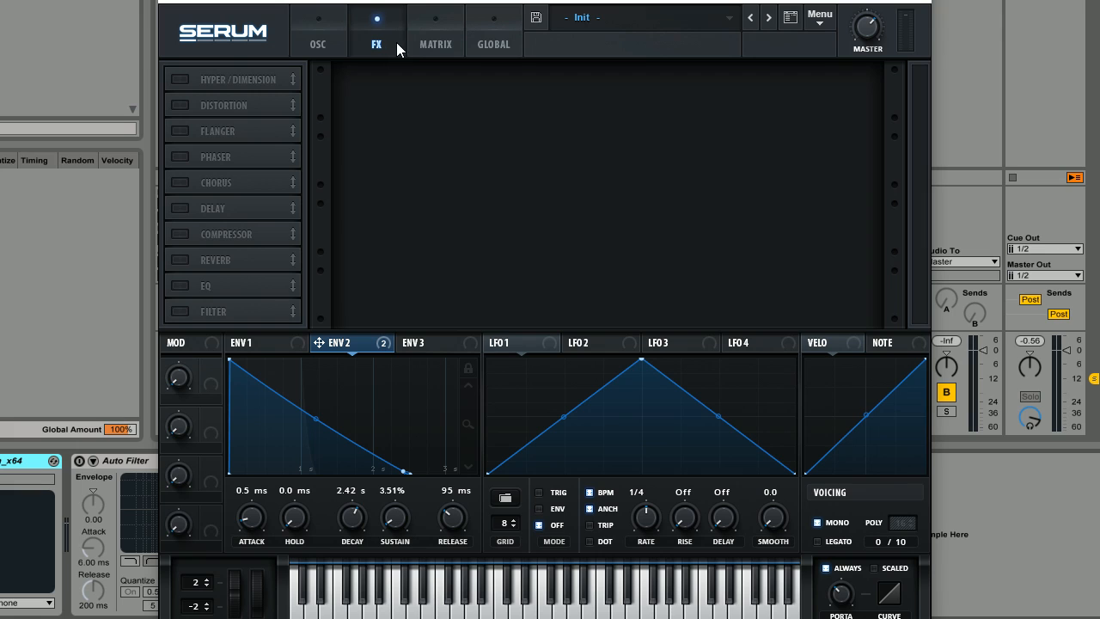
{"action": "left_click", "coordinate": [181, 105]}
{"action": "left_click_drag", "start_coordinate": [231, 104], "coordinate": [232, 57]}
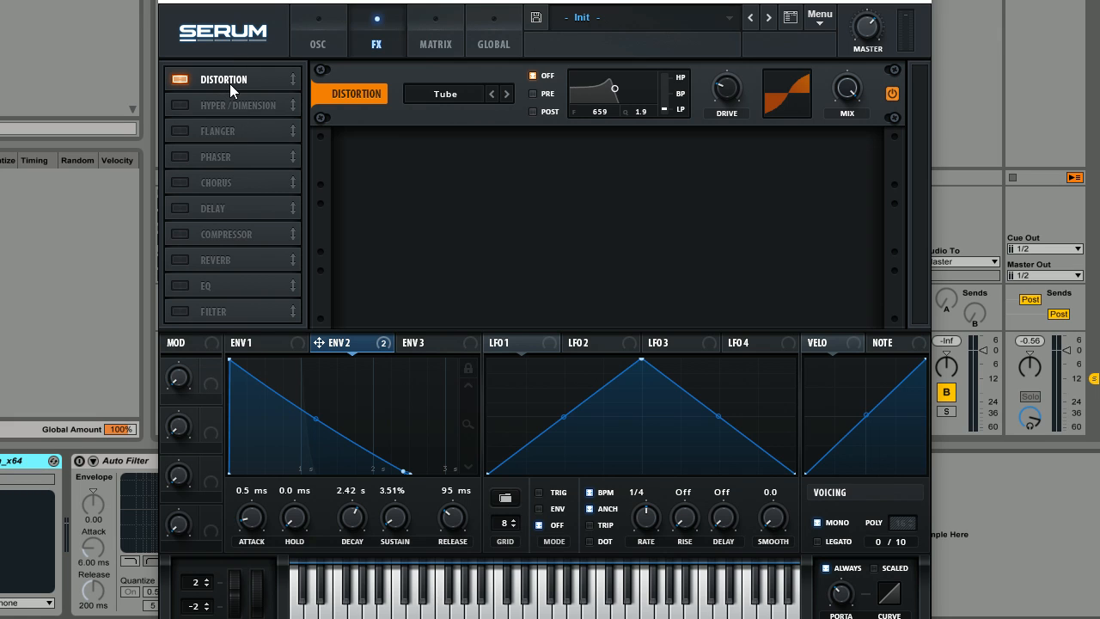
{"action": "left_click", "coordinate": [439, 98]}
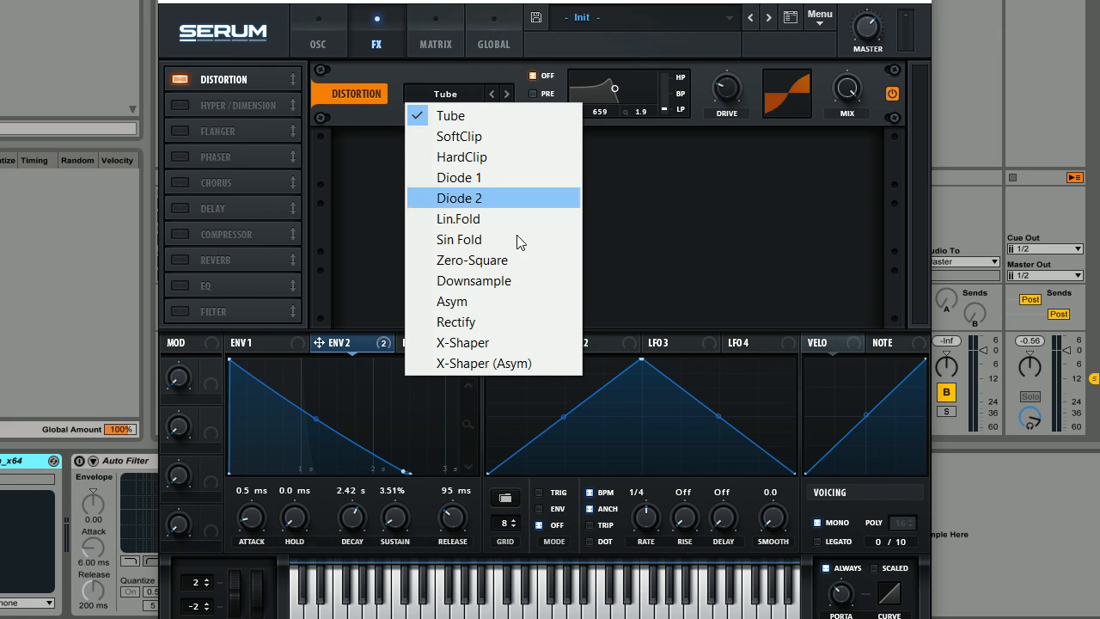
{"action": "left_click", "coordinate": [470, 301]}
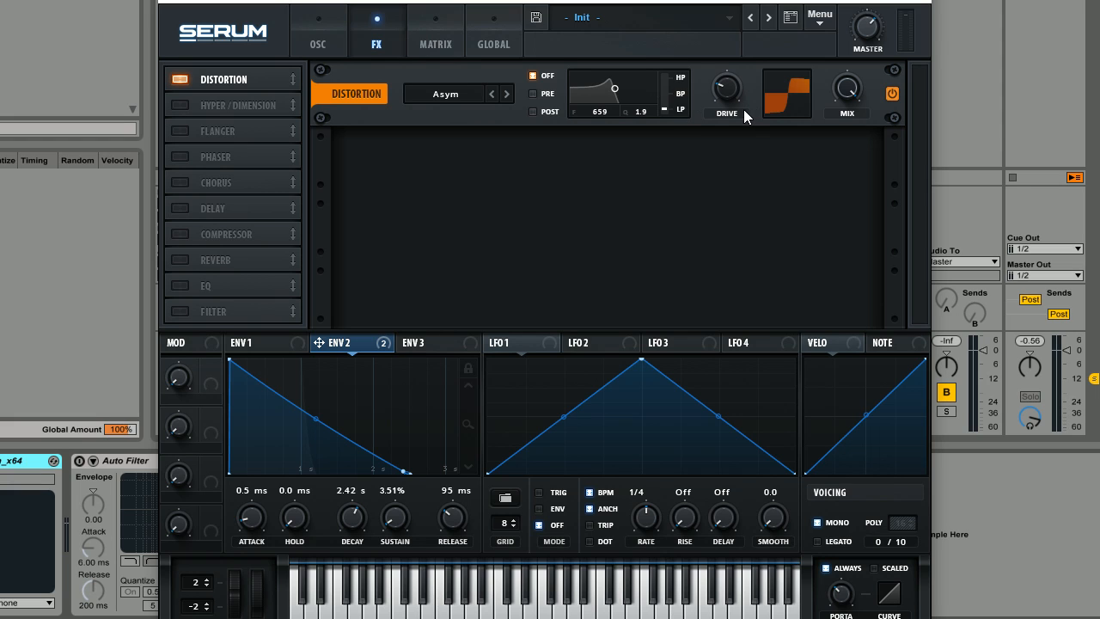
Raise the distortion drive, reduce its mix, and adjust the master volume to compensate
{"action": "left_click_drag", "start_coordinate": [726, 94], "coordinate": [726, 52]}
{"action": "left_click_drag", "start_coordinate": [855, 103], "coordinate": [860, 196]}
{"action": "mouse_move", "coordinate": [873, 53]}
{"action": "mouse_move", "coordinate": [873, 53]}
{"action": "left_mouse_down"}
{"action": "mouse_move", "coordinate": [878, 69]}
{"action": "mouse_move", "coordinate": [874, 45]}
{"action": "mouse_move", "coordinate": [871, 61]}
{"action": "left_mouse_up"}
Enable the effects filter, place it directly after the distortion, and set its type to High 12
{"action": "left_click", "coordinate": [180, 311]}
{"action": "left_click_drag", "start_coordinate": [181, 311], "coordinate": [244, 106]}
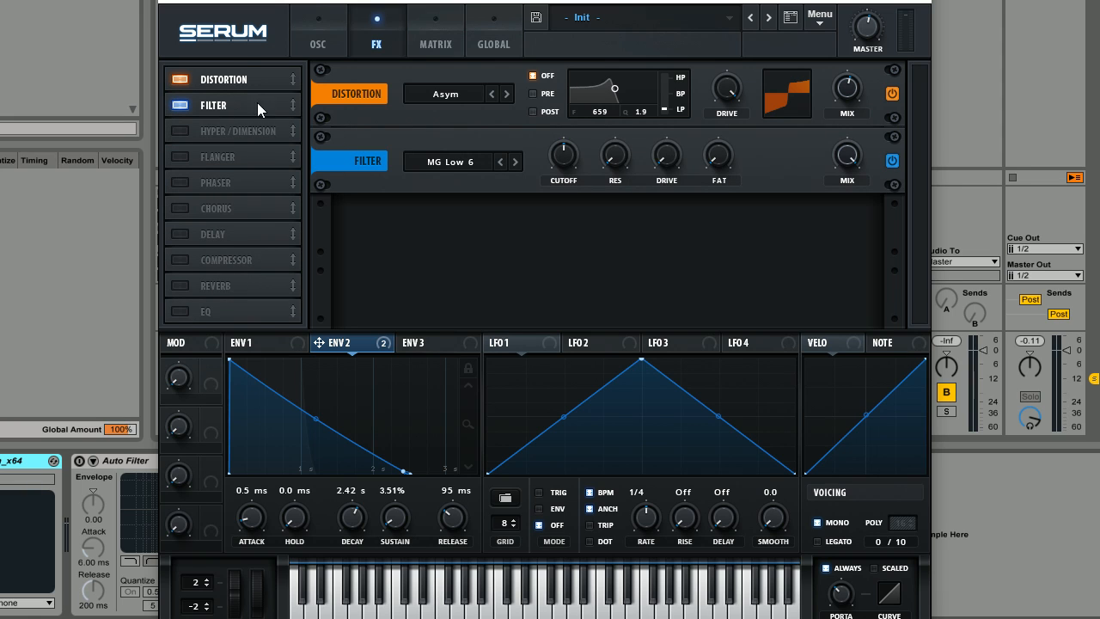
{"action": "left_click", "coordinate": [470, 165]}
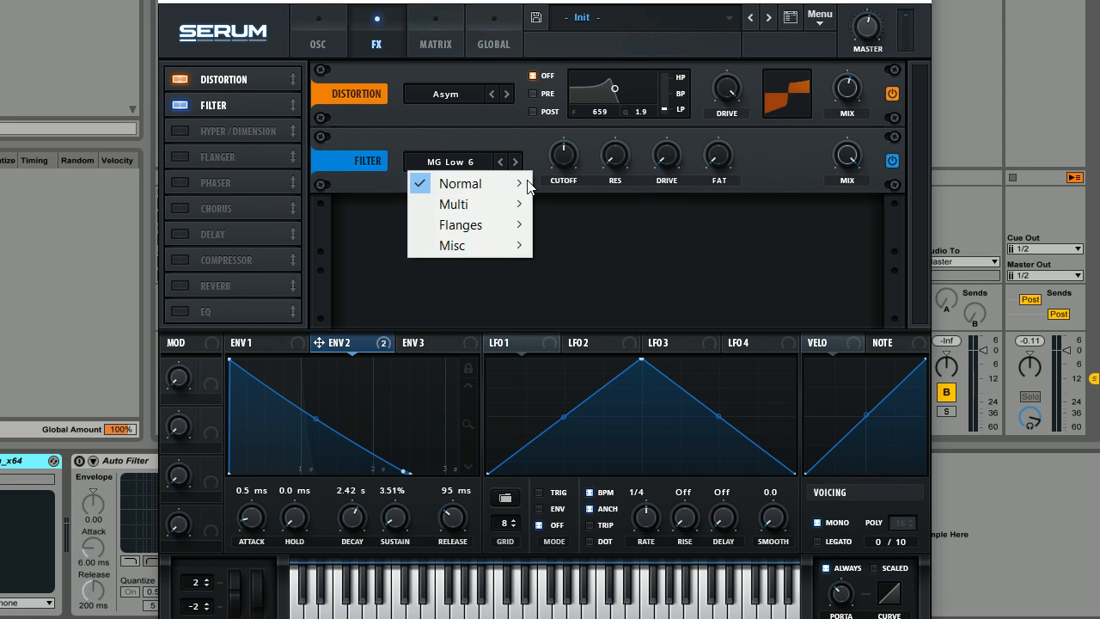
{"action": "mouse_move", "coordinate": [499, 183]}
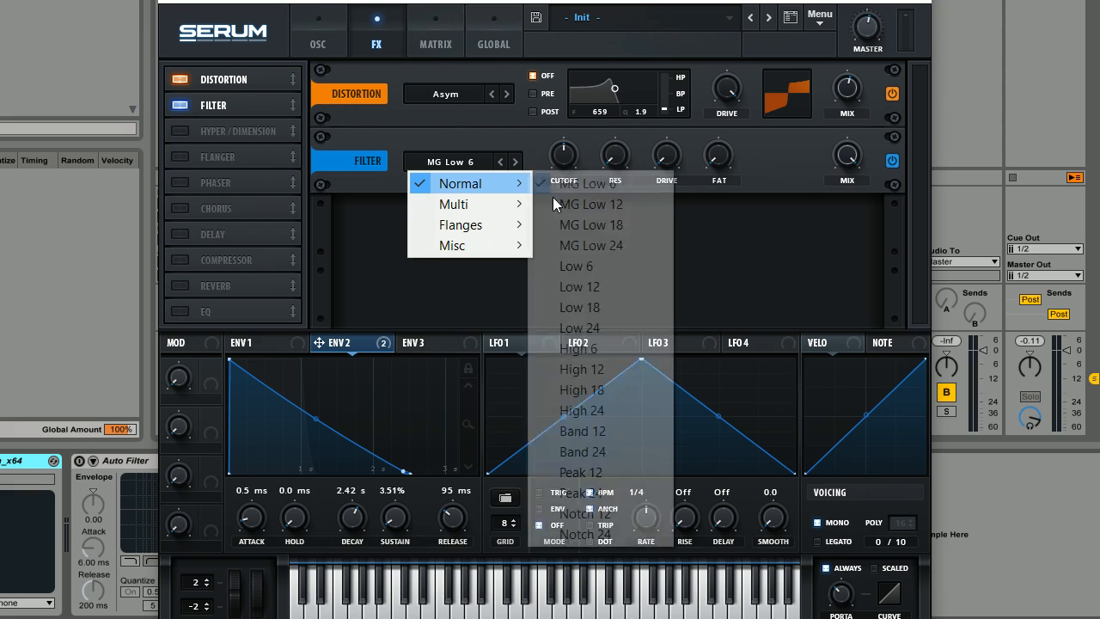
{"action": "left_click", "coordinate": [613, 367]}
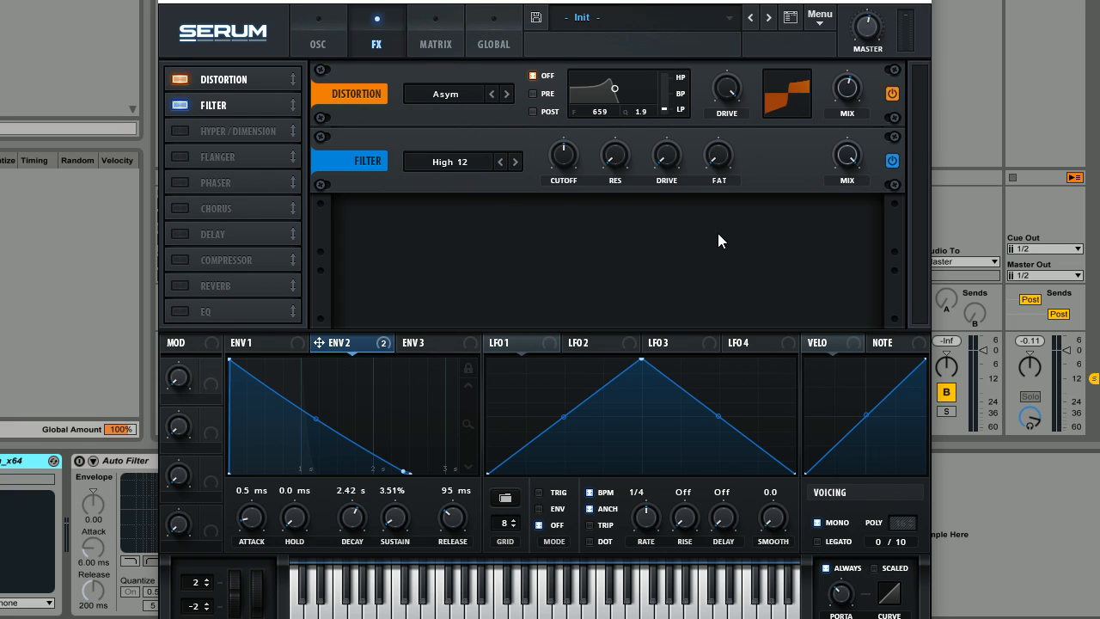
Turn the effects filter's cutoff far down and raise its drive slightly
{"action": "left_click_drag", "start_coordinate": [575, 163], "coordinate": [590, 397]}
{"action": "left_click_drag", "start_coordinate": [560, 148], "coordinate": [577, 217]}
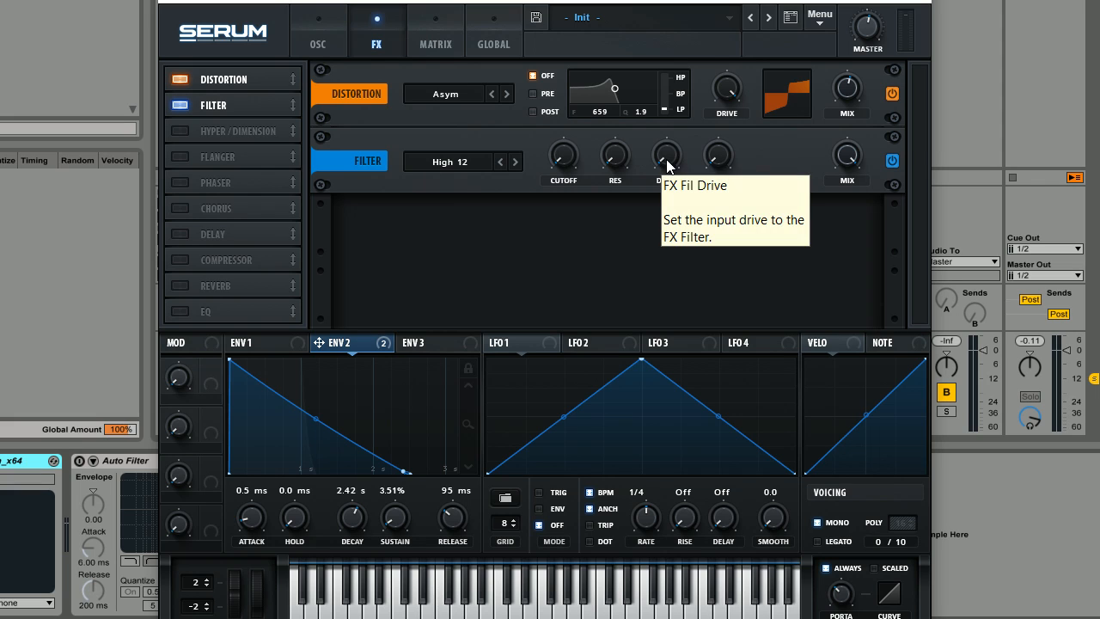
{"action": "mouse_move", "coordinate": [673, 157]}
{"action": "left_mouse_down"}
{"action": "mouse_move", "coordinate": [673, 121]}
{"action": "mouse_move", "coordinate": [672, 144]}
{"action": "left_mouse_up"}
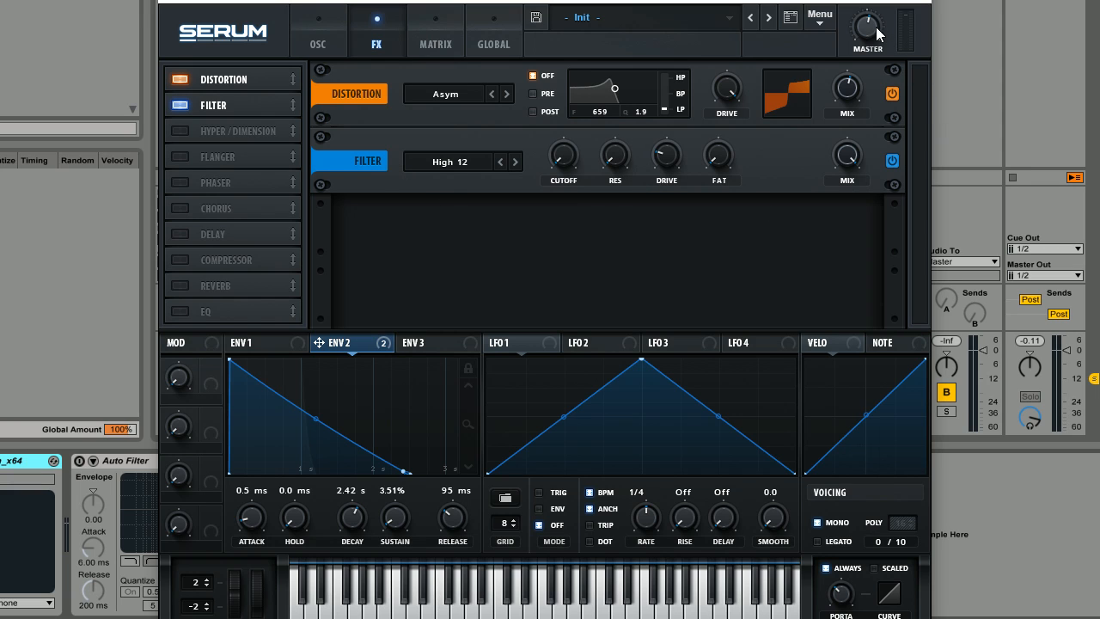
{"action": "scroll", "coordinate": [873, 32], "scroll_direction": "up", "scroll_amount": 5}
Enable the Hyper/Dimension effect and raise the Dimension section's mix and size
{"action": "left_click", "coordinate": [180, 132]}
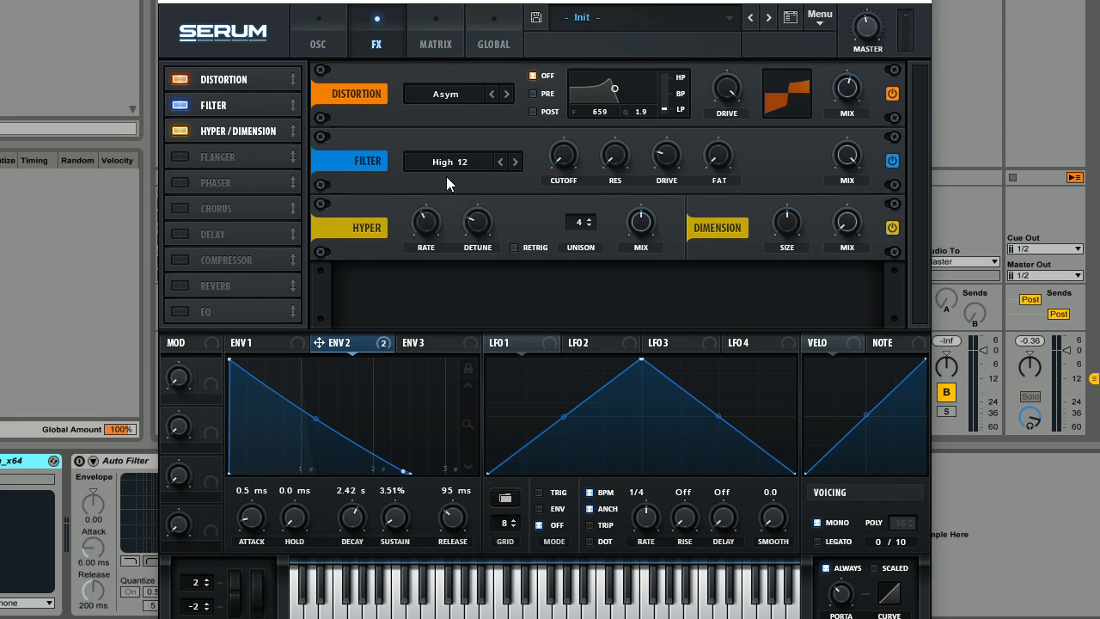
{"action": "left_click_drag", "start_coordinate": [847, 224], "coordinate": [851, 172]}
{"action": "left_click_drag", "start_coordinate": [787, 222], "coordinate": [792, 200]}
Reduce the Hyper section's mix and detune, and raise its rate
{"action": "left_click_drag", "start_coordinate": [640, 238], "coordinate": [643, 242]}
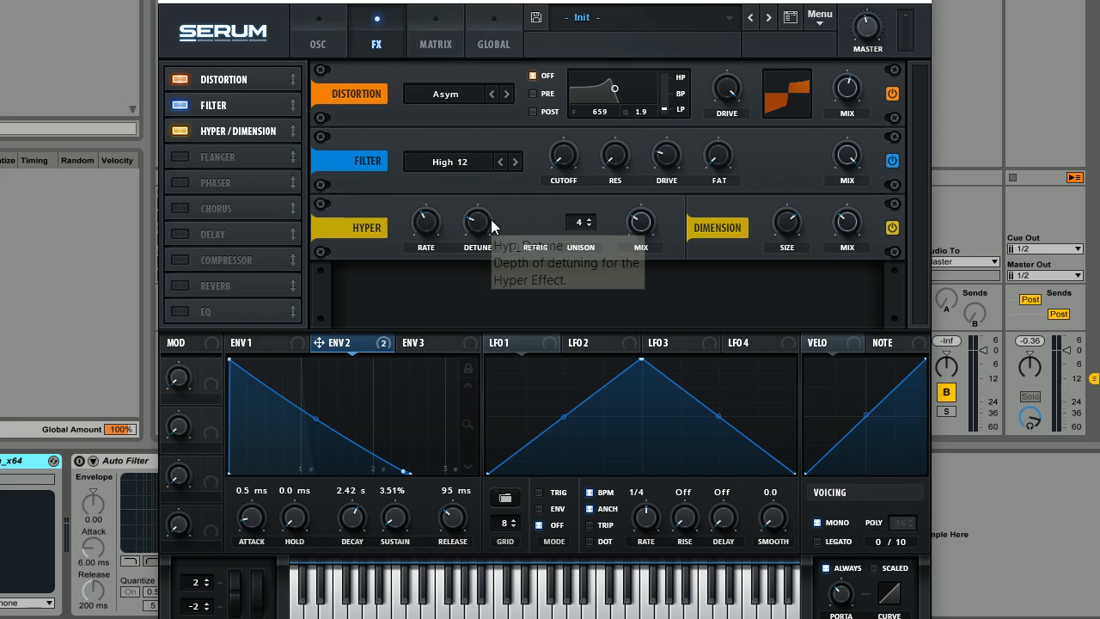
{"action": "left_click_drag", "start_coordinate": [490, 220], "coordinate": [491, 262]}
{"action": "left_click_drag", "start_coordinate": [427, 217], "coordinate": [507, 127]}
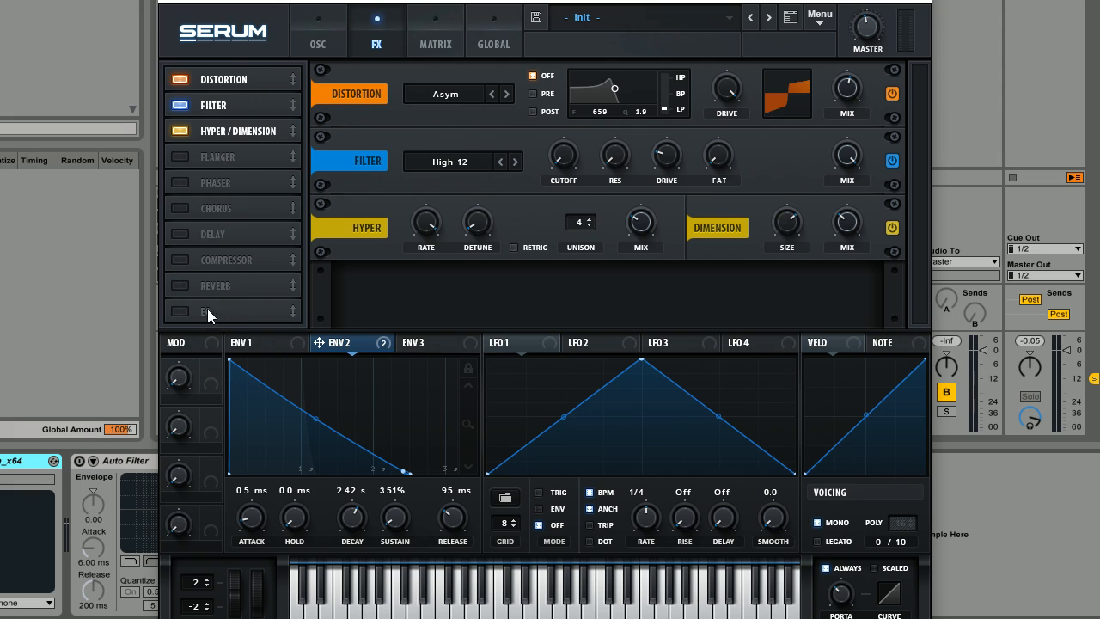
Enable the Chorus effect and lower its mix
{"action": "left_click", "coordinate": [180, 209]}
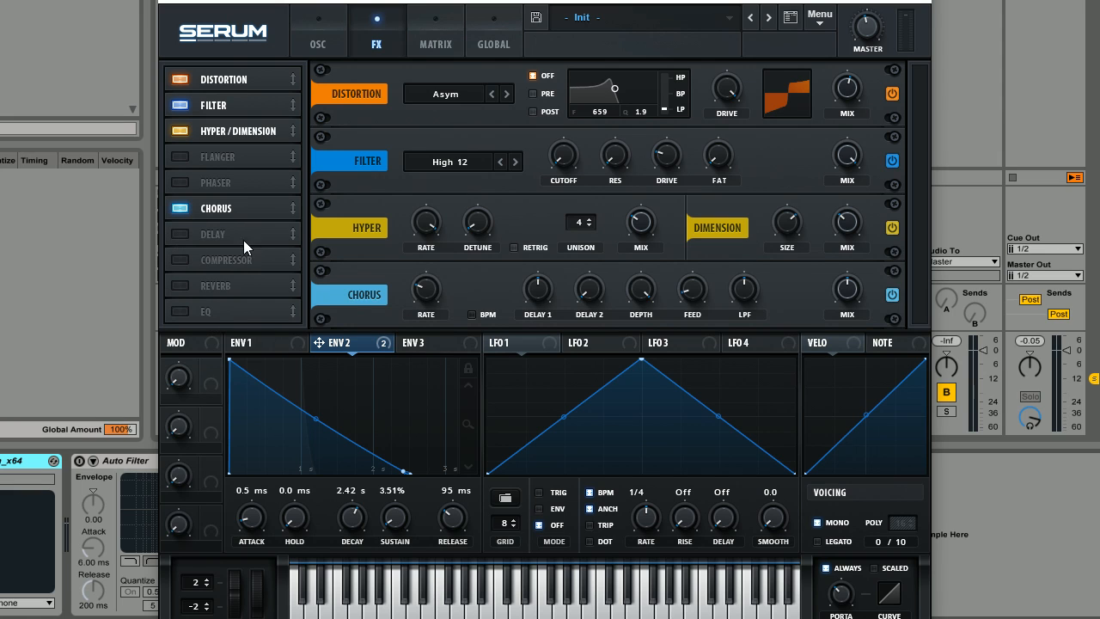
{"action": "left_click_drag", "start_coordinate": [848, 287], "coordinate": [846, 309]}
{"action": "mouse_move", "coordinate": [855, 295]}
{"action": "left_mouse_down"}
{"action": "mouse_move", "coordinate": [850, 307]}
{"action": "mouse_move", "coordinate": [854, 286]}
{"action": "left_mouse_up"}
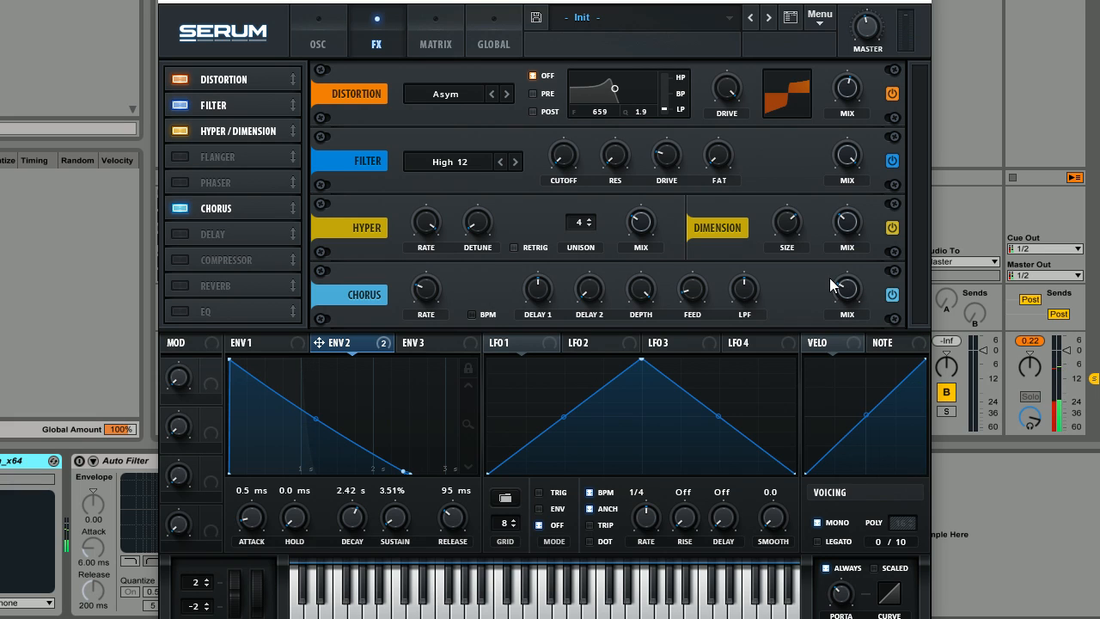
Enable the Reverb with a 21% mix, lowering its high cut and raising its low cut
{"action": "left_click", "coordinate": [179, 286]}
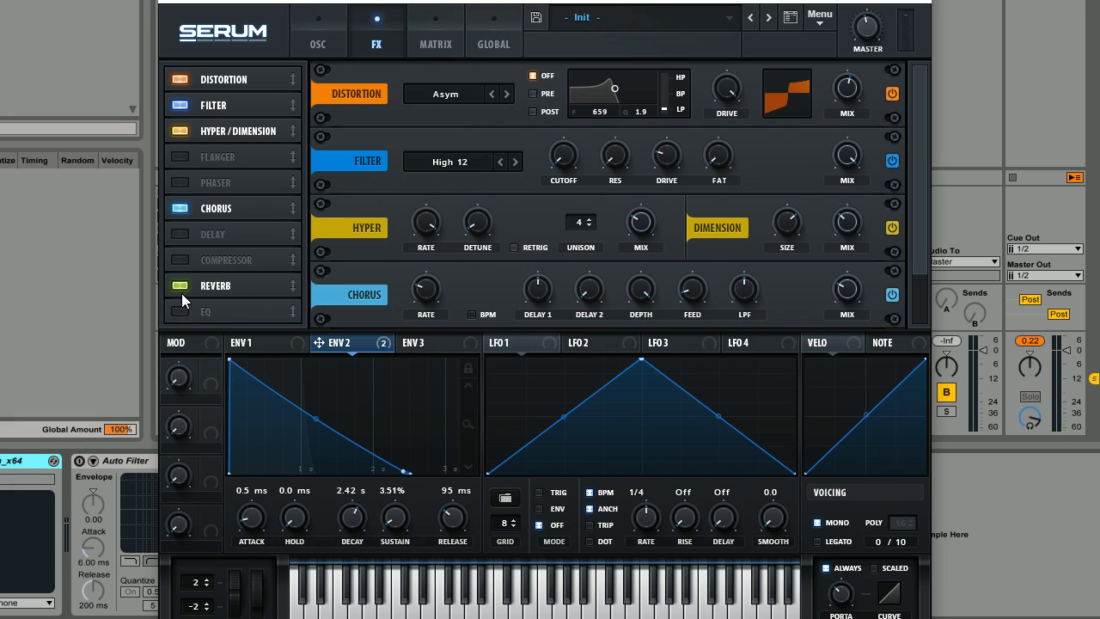
{"action": "scroll", "coordinate": [896, 248], "scroll_direction": "down", "scroll_amount": 2}
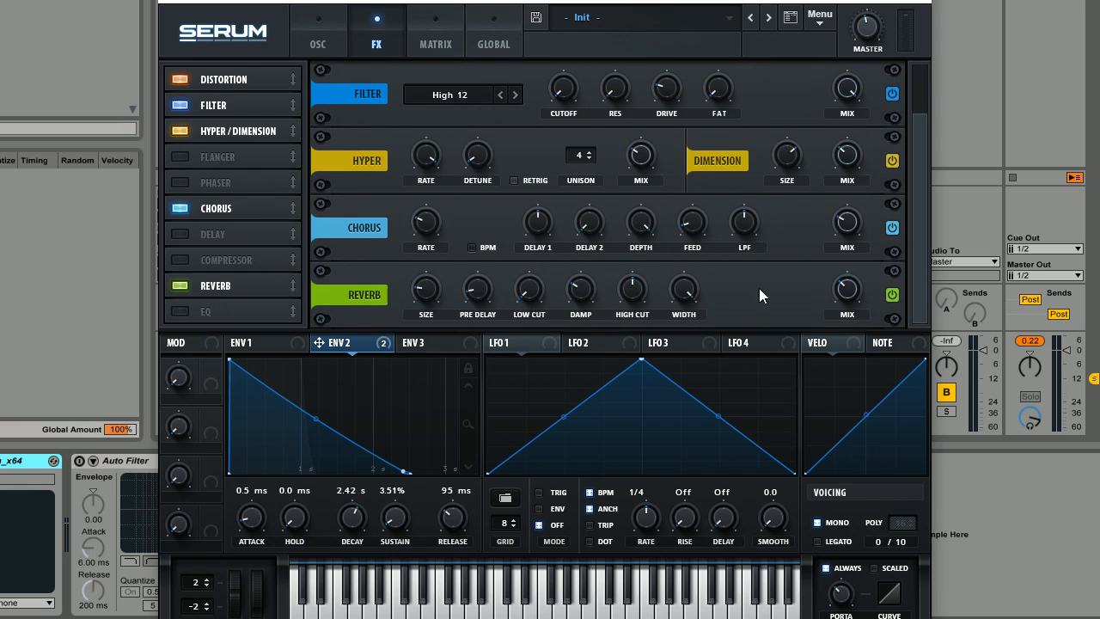
{"action": "left_click_drag", "start_coordinate": [843, 321], "coordinate": [847, 313]}
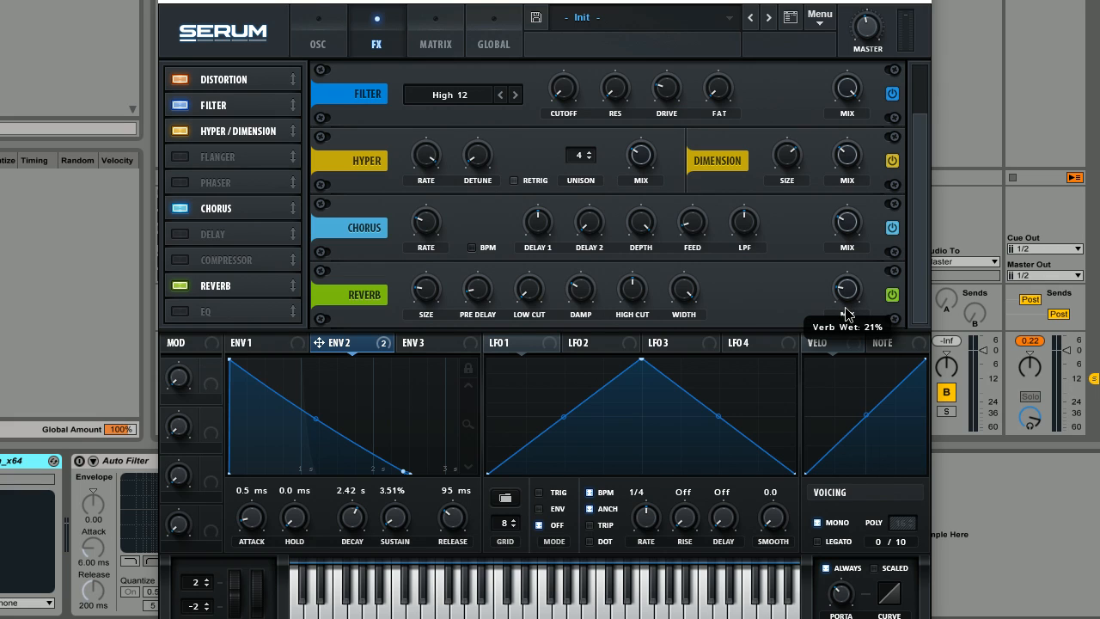
{"action": "left_click_drag", "start_coordinate": [636, 290], "coordinate": [638, 300]}
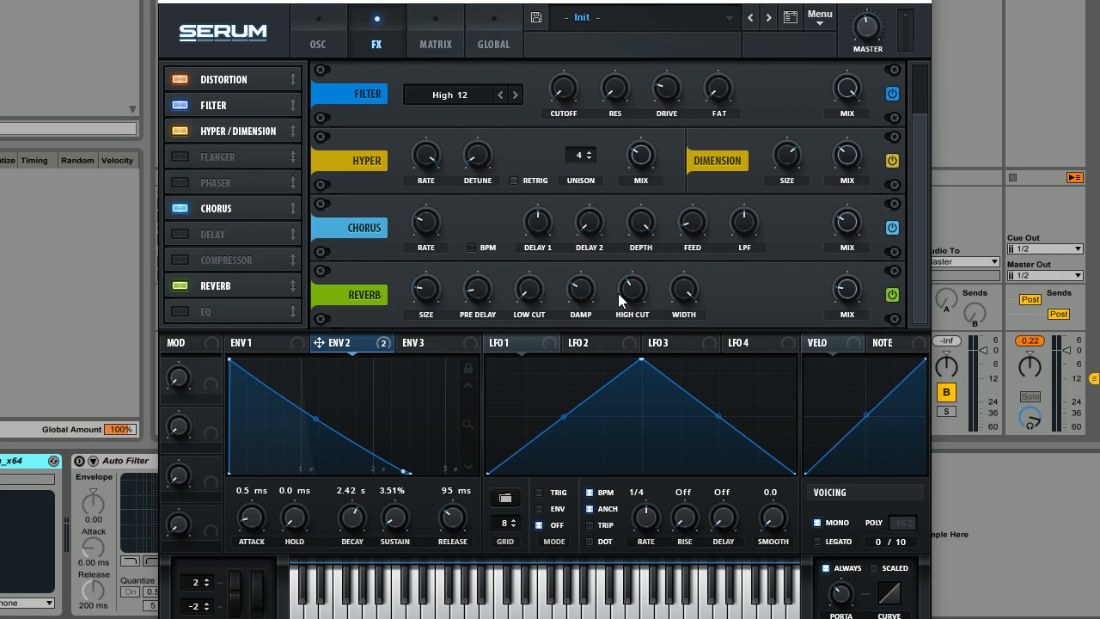
{"action": "left_click_drag", "start_coordinate": [532, 289], "coordinate": [537, 243]}
Enable the EQ, switch its low band to the low-cut shape, and set that band's Q to 40%
{"action": "left_click", "coordinate": [180, 311]}
{"action": "left_click", "coordinate": [556, 314]}
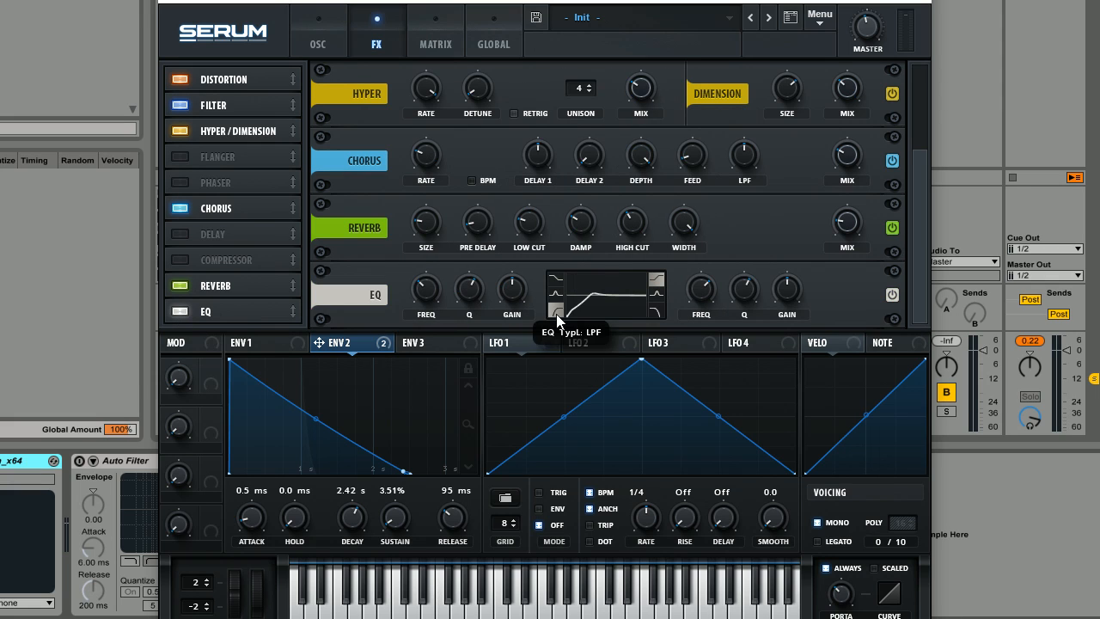
{"action": "left_click_drag", "start_coordinate": [464, 312], "coordinate": [461, 320]}
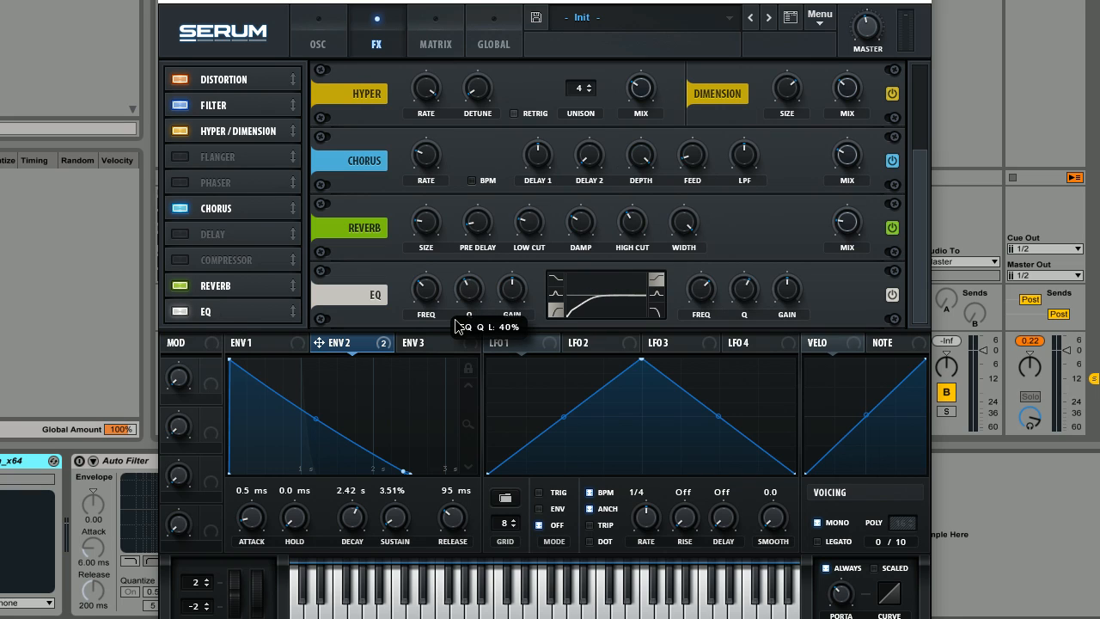
{"action": "scroll", "coordinate": [429, 303], "scroll_direction": "up", "scroll_amount": 3}
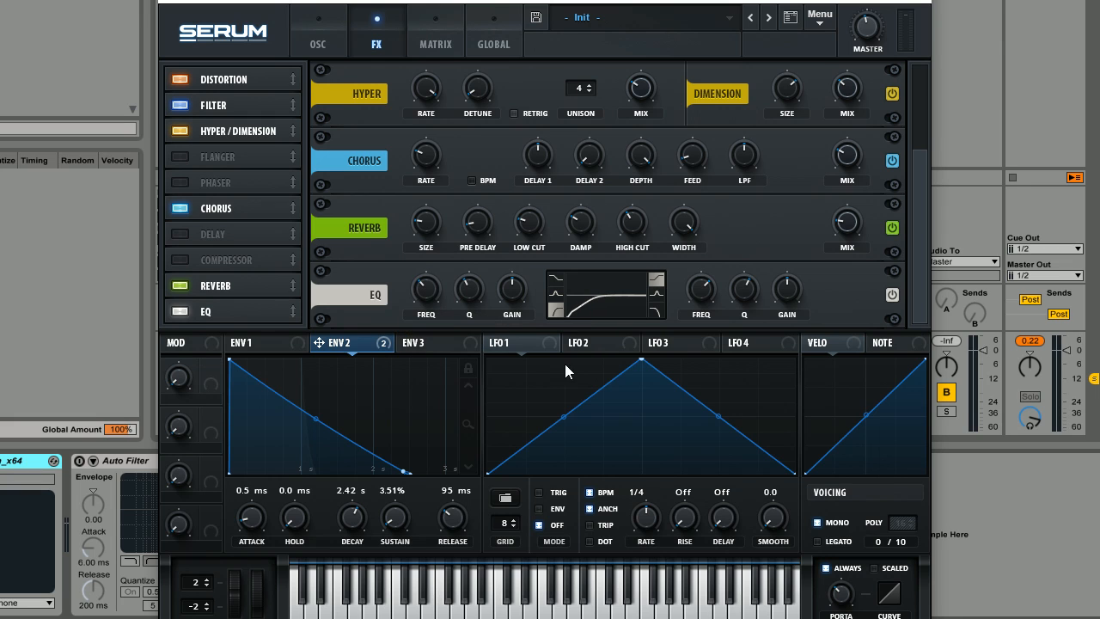
Return to the oscillator page and review the master volume and oscillator A's random phase
{"action": "left_click", "coordinate": [316, 48]}
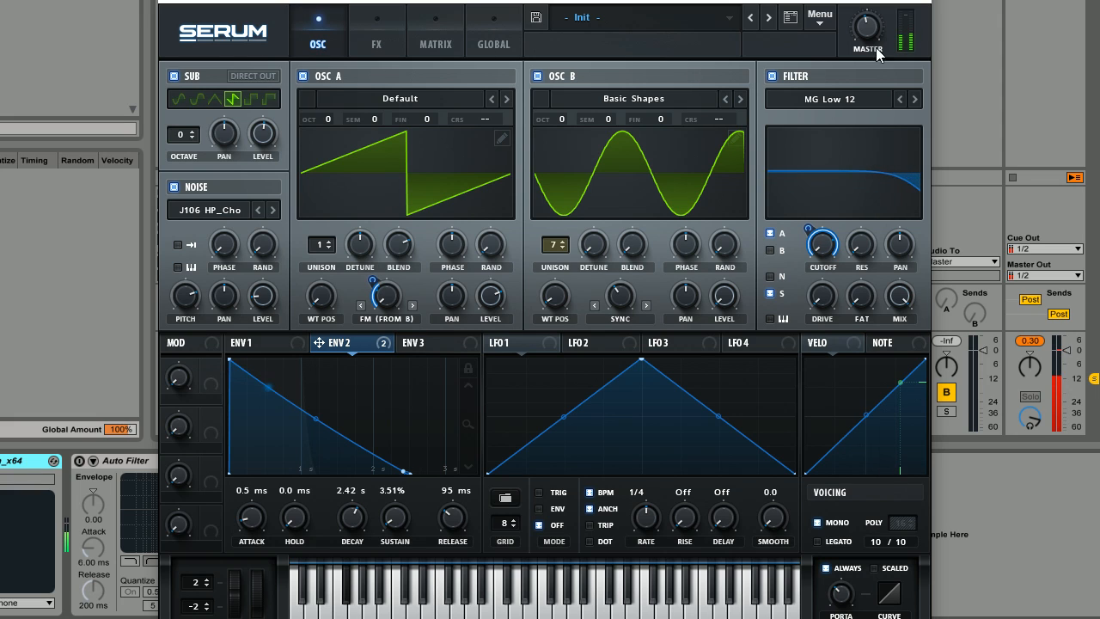
{"action": "mouse_move", "coordinate": [876, 29]}
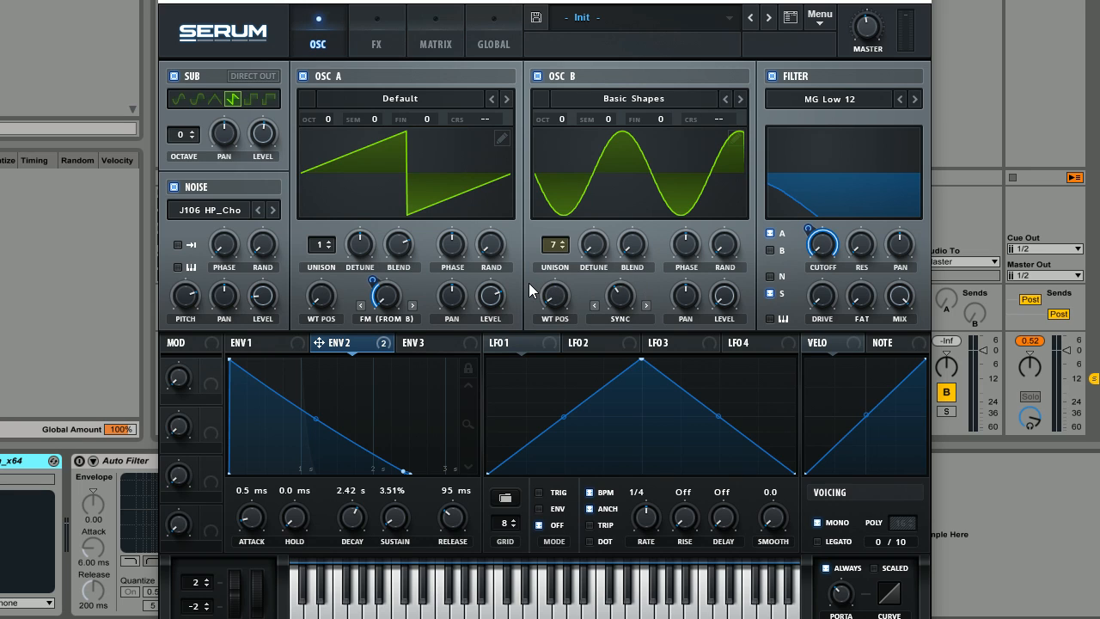
{"action": "mouse_move", "coordinate": [491, 255]}
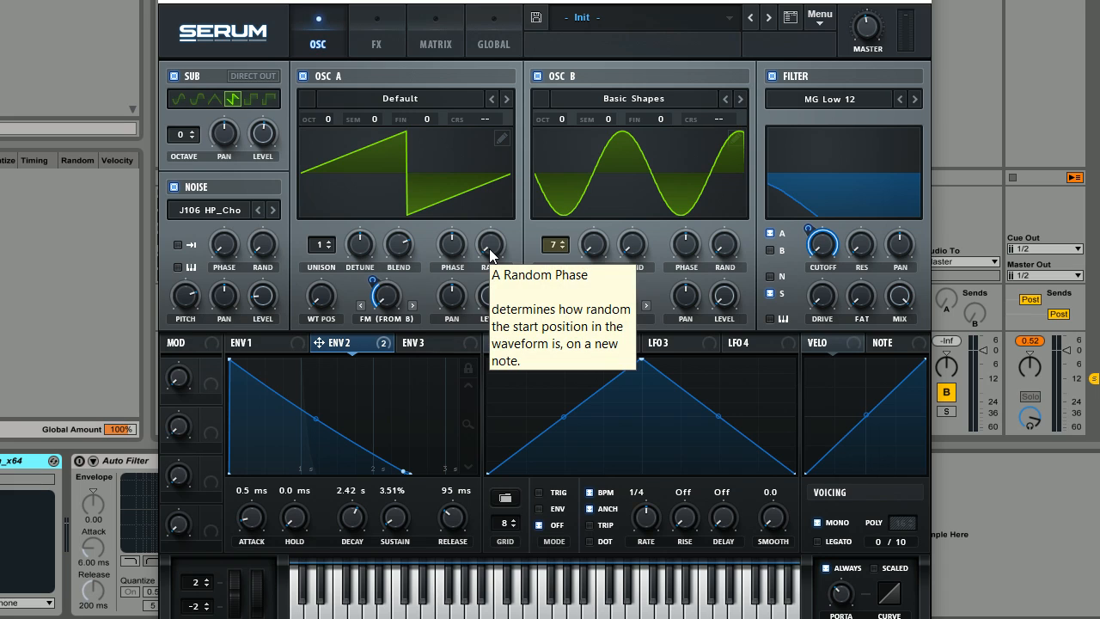